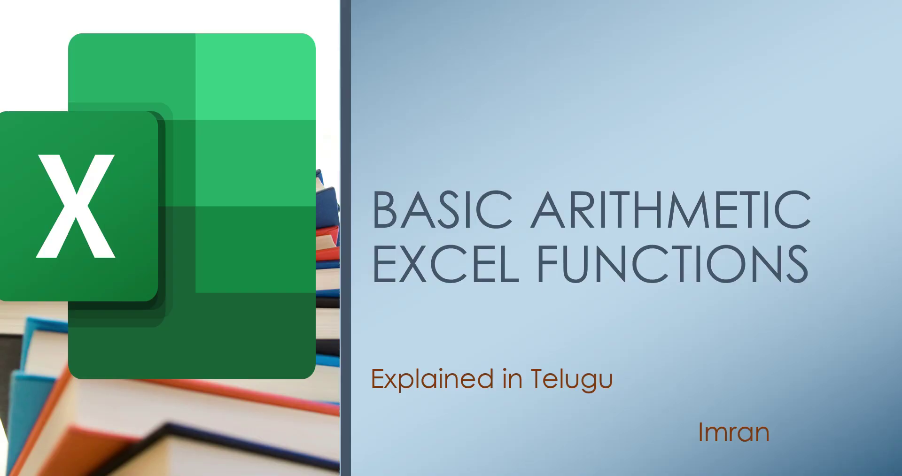
Step: Show the SUM, AVERAGE, COUNT, MIN and MAX slide, end the show, and switch to Amazon_Orders
click(806, 288)
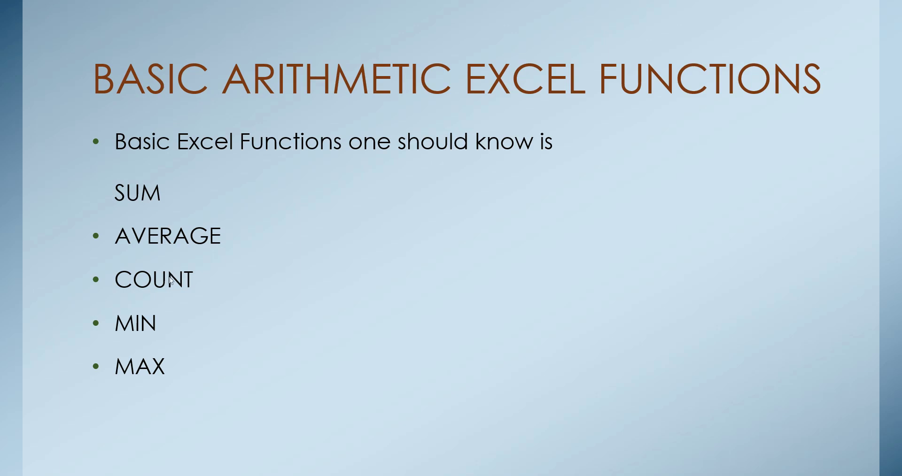
click(185, 353)
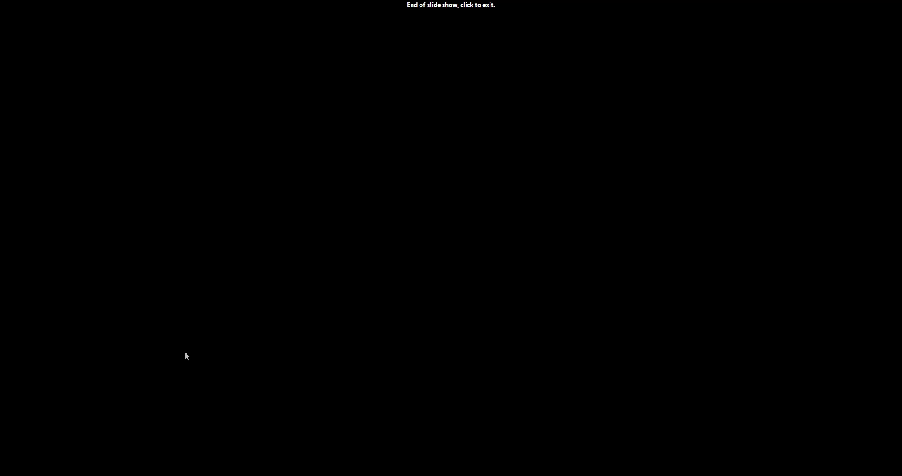
click(185, 352)
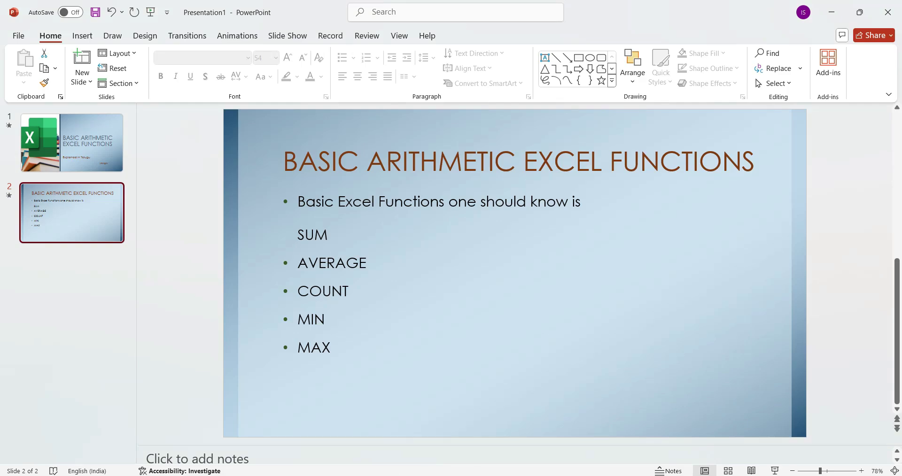
key(alt+Tab)
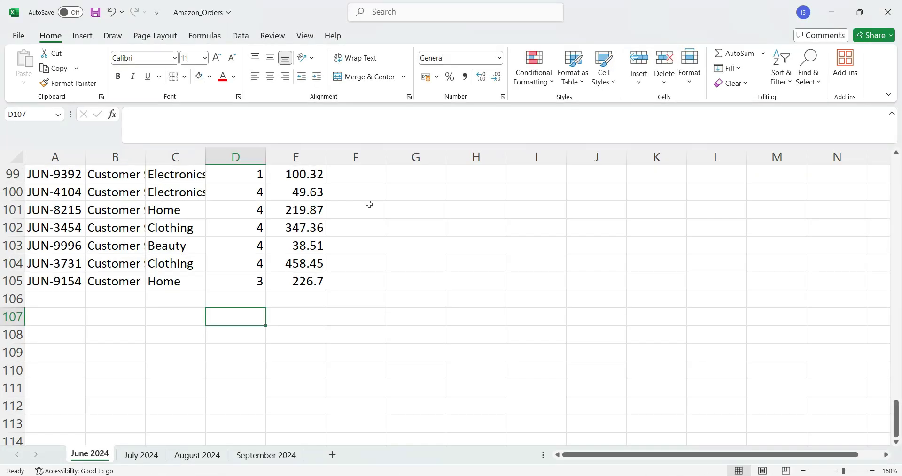
Step: Scroll through the June 2024 order rows and select the Price header in E5
scroll(369, 205, up, 7)
scroll(369, 204, up, 5)
scroll(369, 205, up, 15)
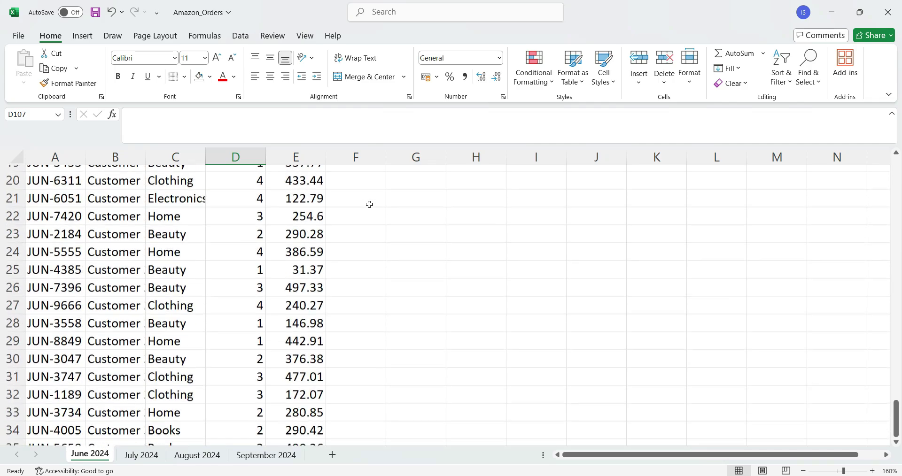
scroll(369, 205, up, 4)
scroll(370, 205, up, 3)
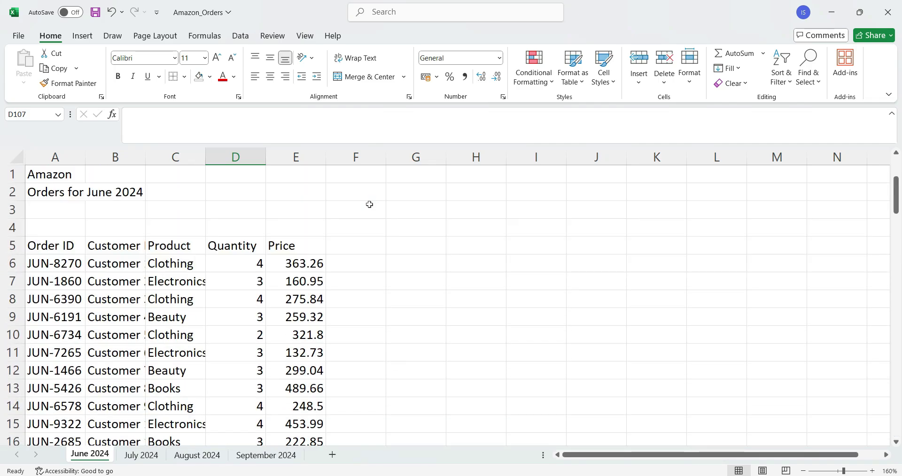
scroll(370, 204, down, 2)
scroll(370, 205, up, 2)
scroll(370, 205, down, 1)
scroll(369, 204, down, 1)
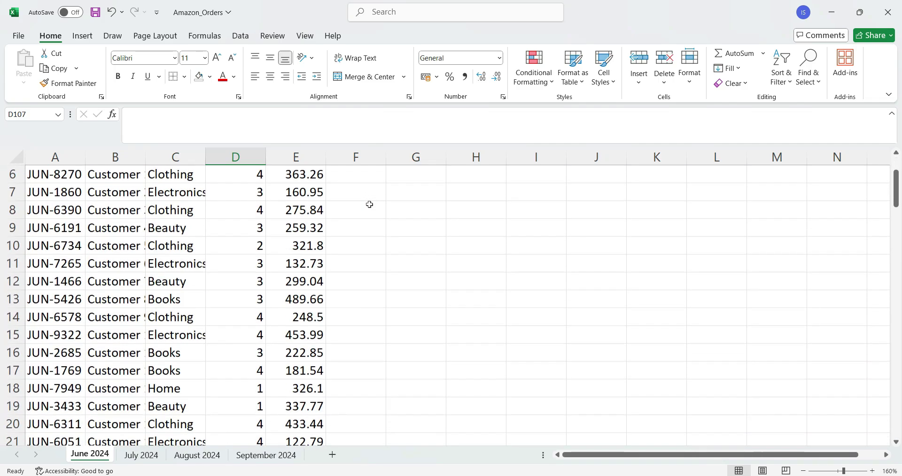
scroll(288, 196, up, 2)
click(288, 240)
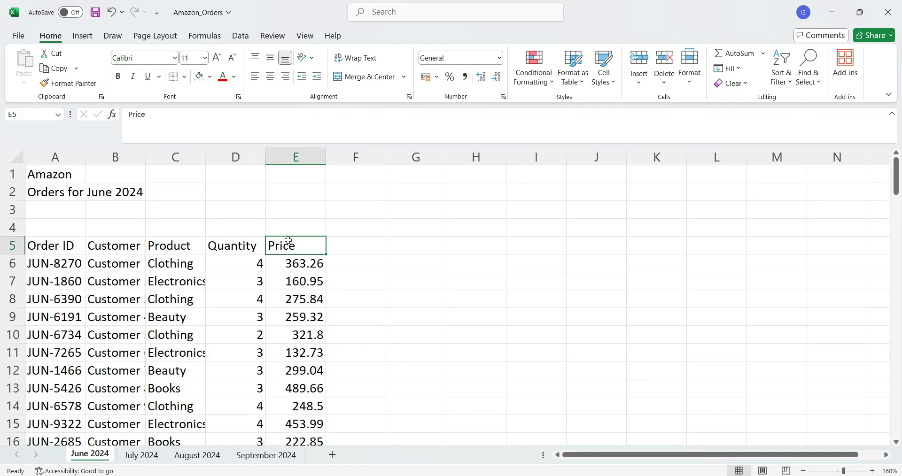
scroll(344, 324, down, 5)
scroll(344, 324, down, 8)
scroll(344, 324, down, 8)
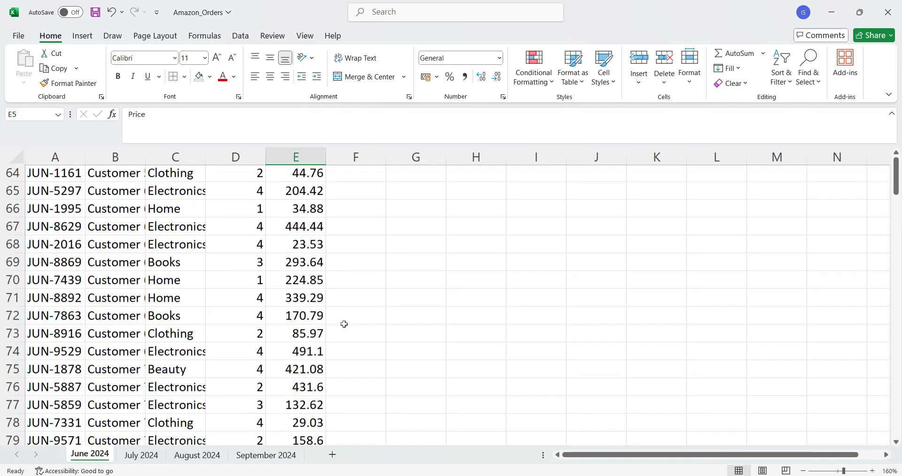
scroll(343, 324, down, 4)
scroll(344, 324, down, 8)
scroll(345, 324, down, 1)
scroll(281, 327, up, 1)
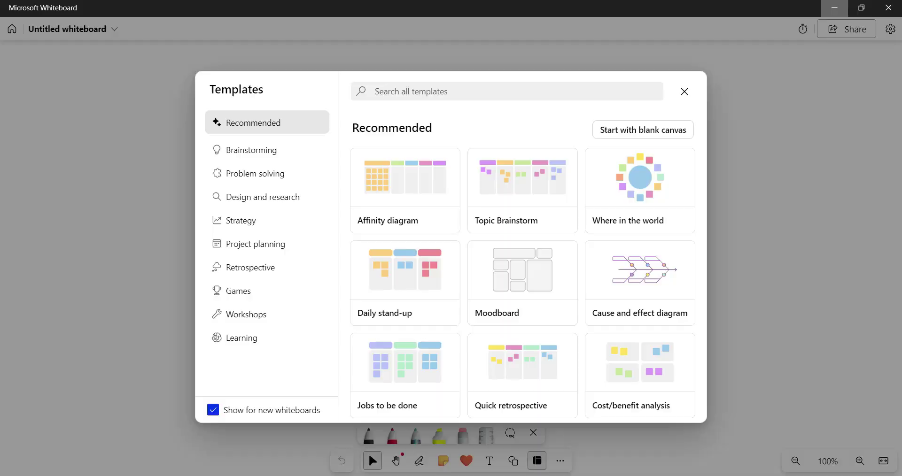
Step: Close the template gallery and ready the black pen at thickness 3 on a blank canvas
click(75, 149)
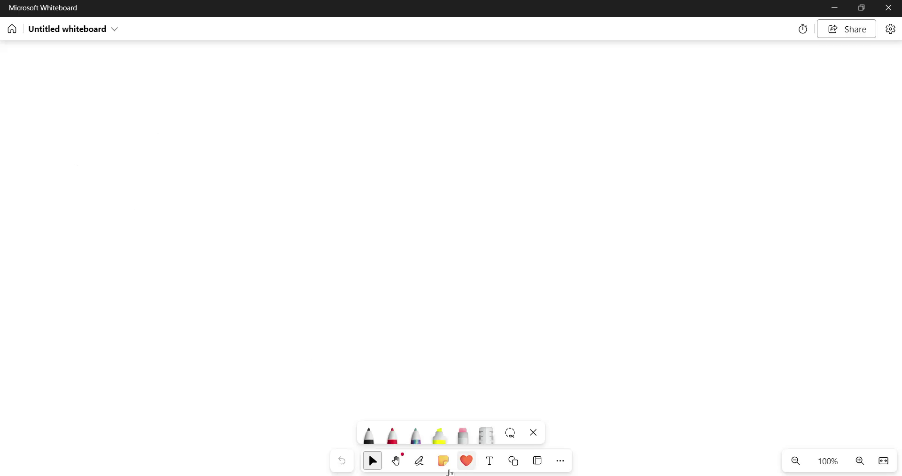
click(419, 461)
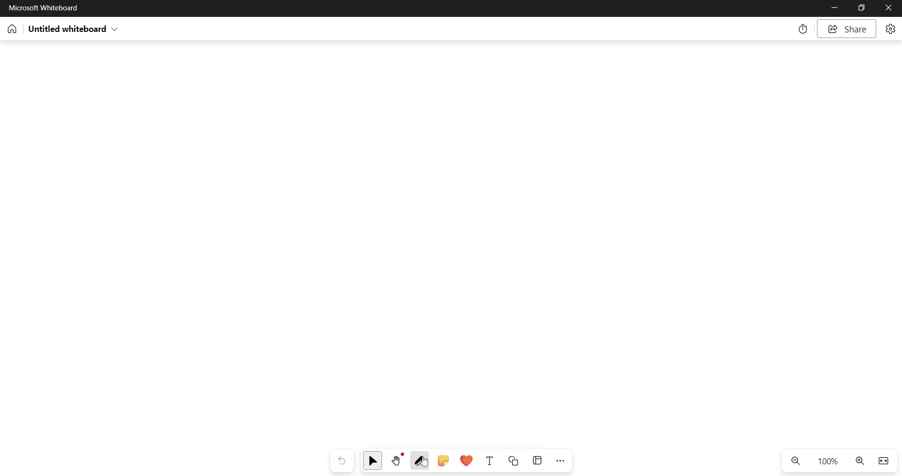
click(419, 462)
click(375, 433)
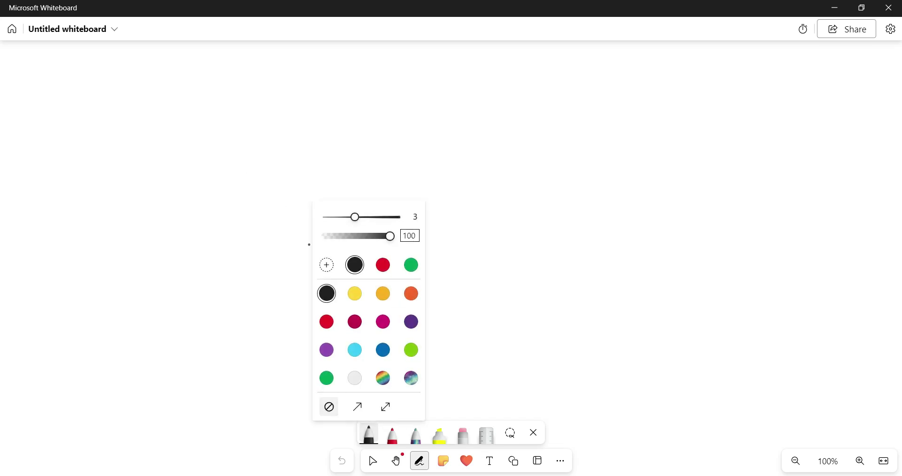
Step: Hand-write =Sum( ) on the canvas with the black pen
click(97, 112)
drag(114, 122, 164, 111)
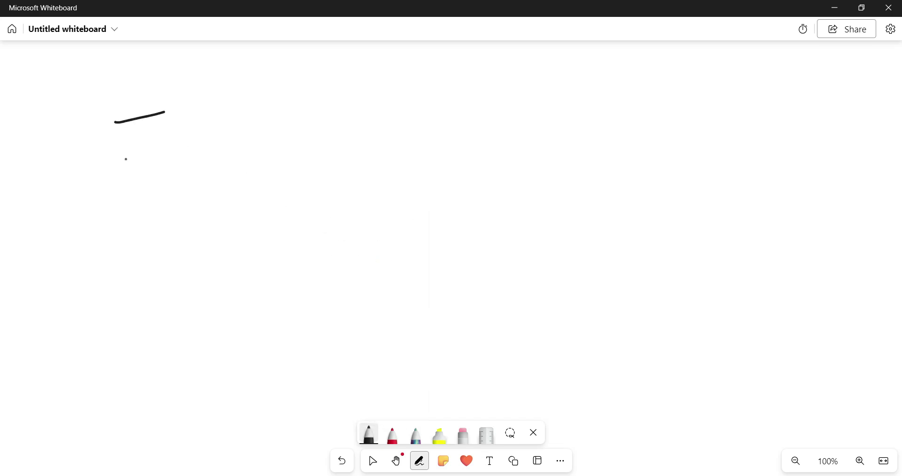
drag(112, 168, 189, 147)
drag(98, 133, 150, 121)
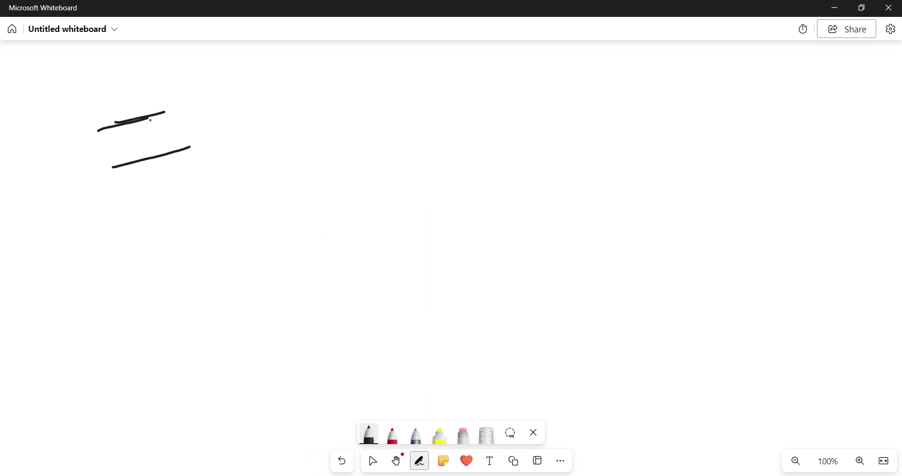
drag(109, 166, 169, 154)
drag(114, 60, 125, 89)
drag(98, 94, 152, 64)
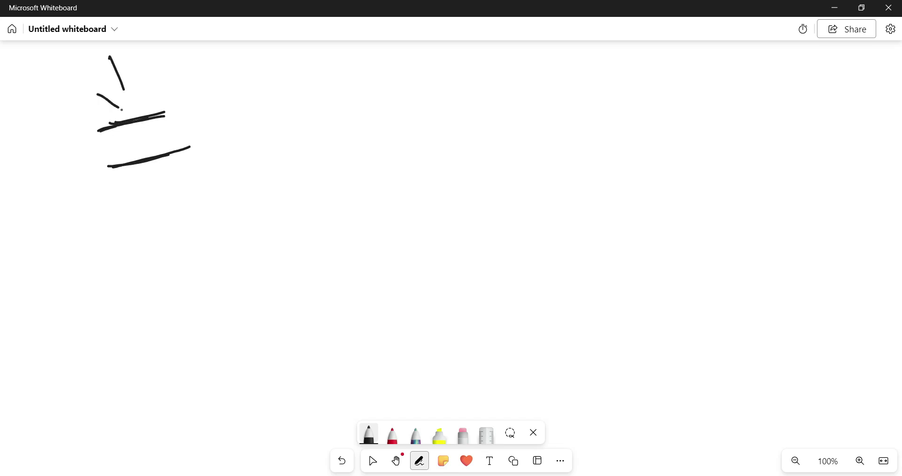
drag(229, 96, 202, 139)
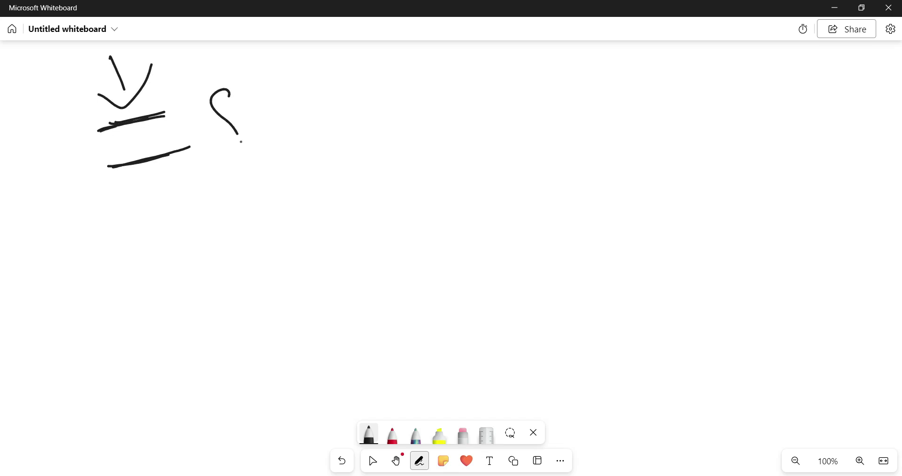
mouse_move(260, 107)
mouse_down()
mouse_move(342, 108)
mouse_move(376, 122)
mouse_up()
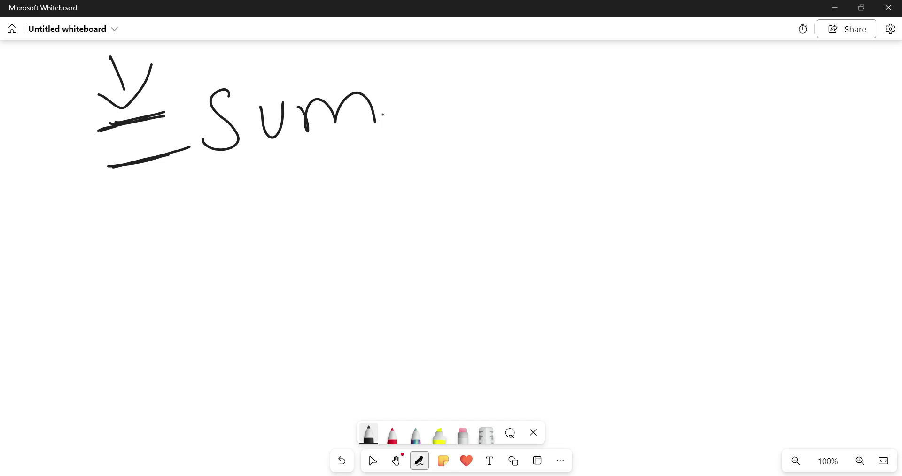
drag(408, 71, 409, 137)
drag(526, 65, 520, 121)
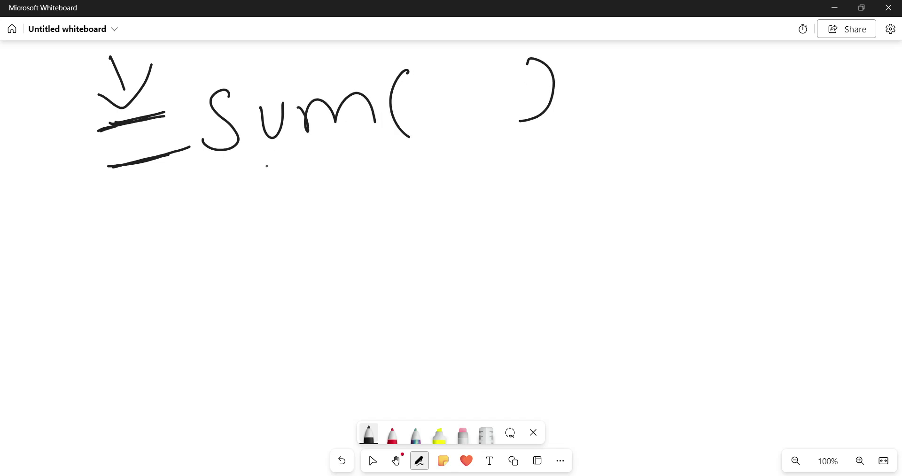
Step: Label Sum as 'Function name' and the brackets as 'Argument' with connecting lines
drag(301, 153, 283, 209)
mouse_move(212, 268)
mouse_down()
mouse_move(203, 307)
mouse_move(215, 290)
mouse_up()
drag(228, 277, 310, 269)
drag(331, 234, 335, 253)
mouse_move(327, 250)
mouse_down()
mouse_move(359, 238)
mouse_move(343, 253)
mouse_up()
drag(371, 221, 435, 225)
mouse_move(278, 332)
mouse_down()
mouse_move(348, 322)
mouse_move(403, 288)
mouse_move(477, 294)
mouse_up()
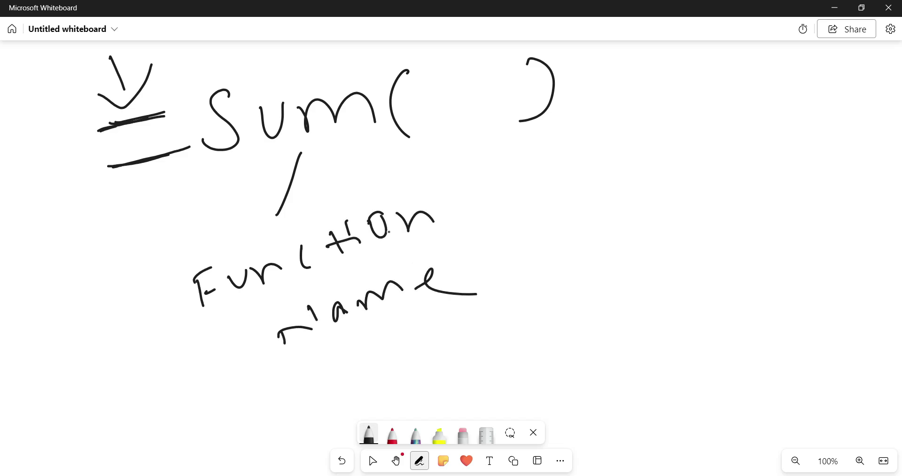
drag(477, 107, 564, 211)
mouse_move(619, 214)
mouse_down()
mouse_move(615, 250)
mouse_move(640, 241)
mouse_up()
mouse_move(608, 235)
mouse_down()
mouse_move(668, 207)
mouse_move(681, 263)
mouse_up()
mouse_move(718, 215)
mouse_down()
mouse_move(779, 230)
mouse_move(814, 221)
mouse_move(848, 230)
mouse_move(894, 209)
mouse_up()
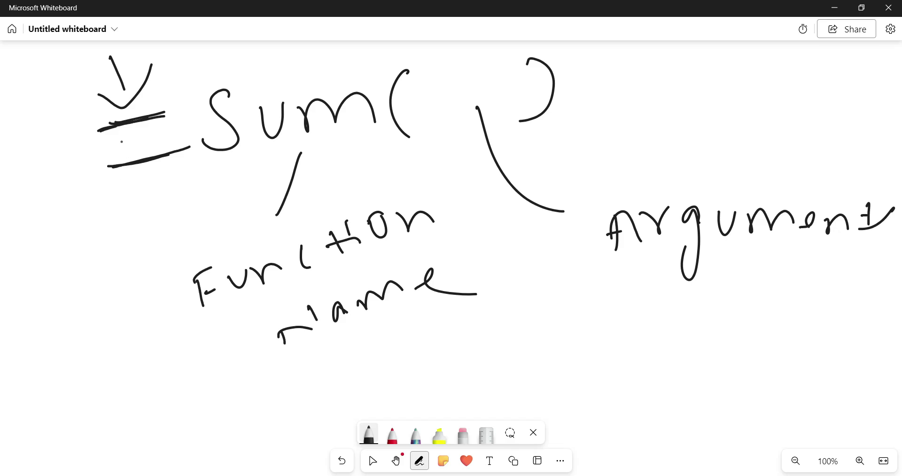
Step: Thicken the equals sign lines and retrace the closing bracket
drag(115, 123, 156, 108)
mouse_move(113, 177)
mouse_down()
mouse_move(167, 155)
mouse_move(297, 151)
mouse_up()
mouse_move(531, 102)
mouse_down()
mouse_move(533, 138)
mouse_move(522, 148)
mouse_up()
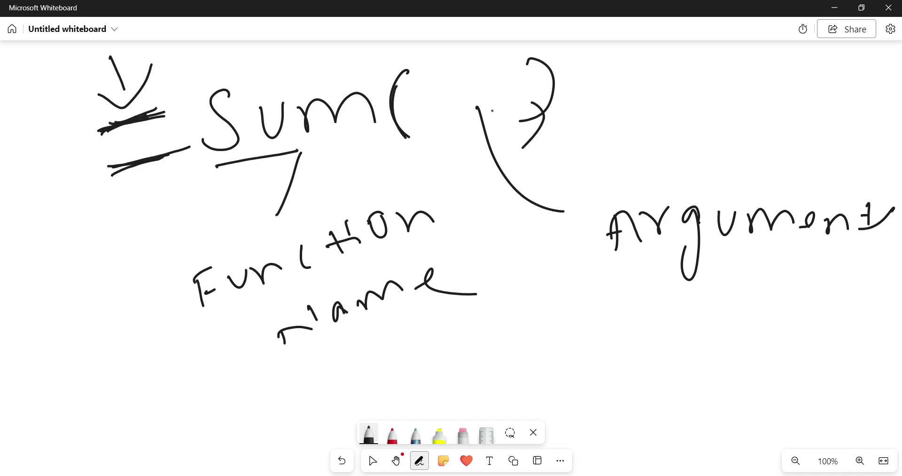
Step: Write an Average example with its bracket beneath the Sum example
drag(159, 251, 235, 223)
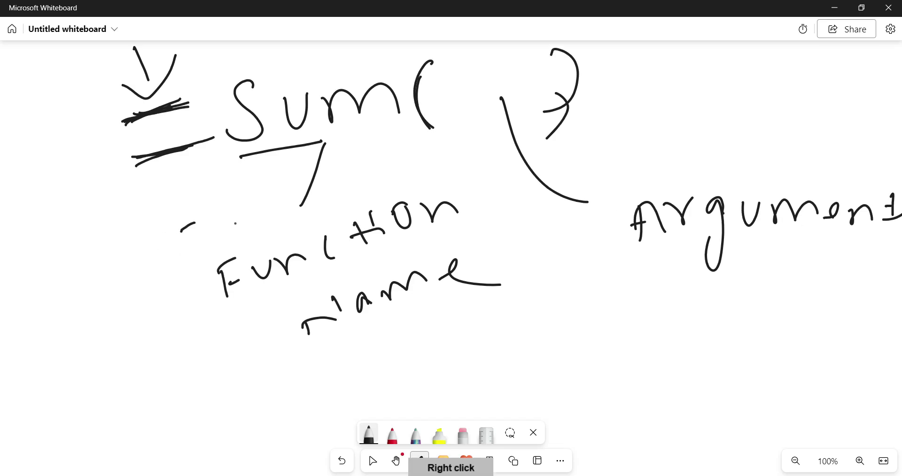
drag(198, 255, 230, 240)
drag(175, 232, 205, 216)
mouse_move(258, 232)
mouse_down()
mouse_move(270, 185)
mouse_move(266, 216)
mouse_move(329, 186)
mouse_up()
mouse_move(345, 192)
mouse_down()
mouse_move(355, 185)
mouse_move(340, 193)
mouse_up()
mouse_move(370, 180)
mouse_down()
mouse_move(390, 184)
mouse_move(439, 155)
mouse_move(428, 206)
mouse_up()
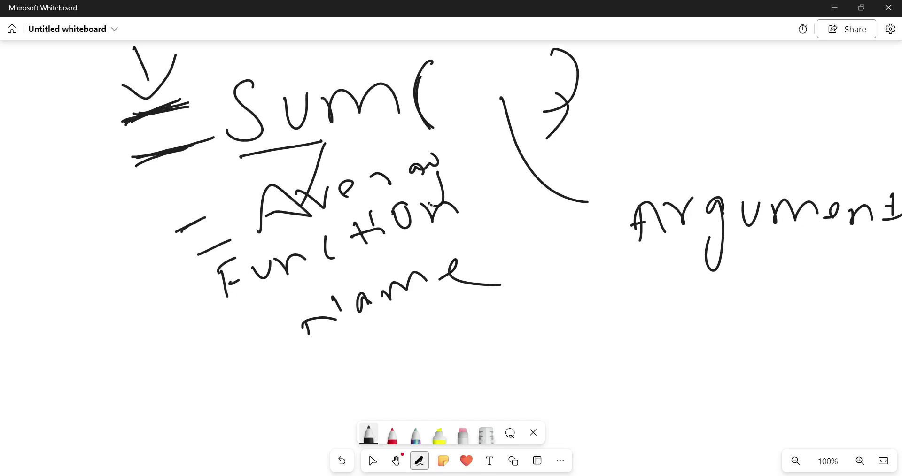
drag(469, 154, 480, 190)
drag(556, 144, 522, 187)
Step: Add range notation such as A and 10 inside the Sum and Average brackets
drag(441, 105, 497, 102)
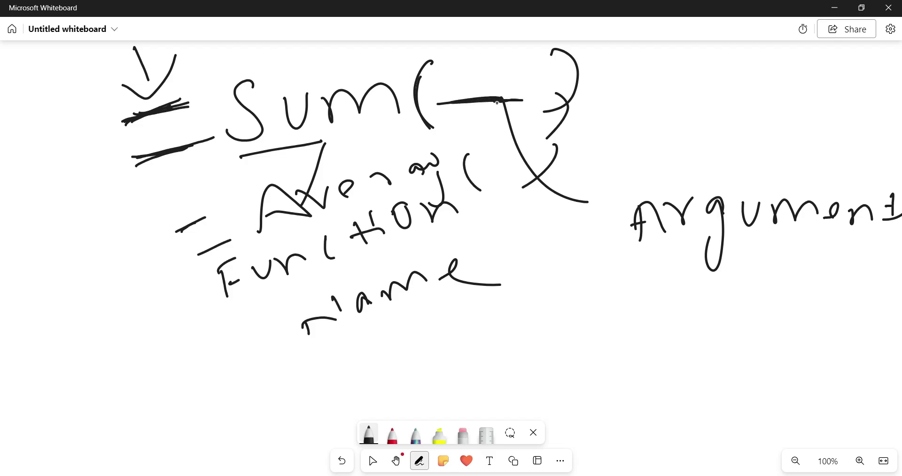
drag(645, 80, 647, 72)
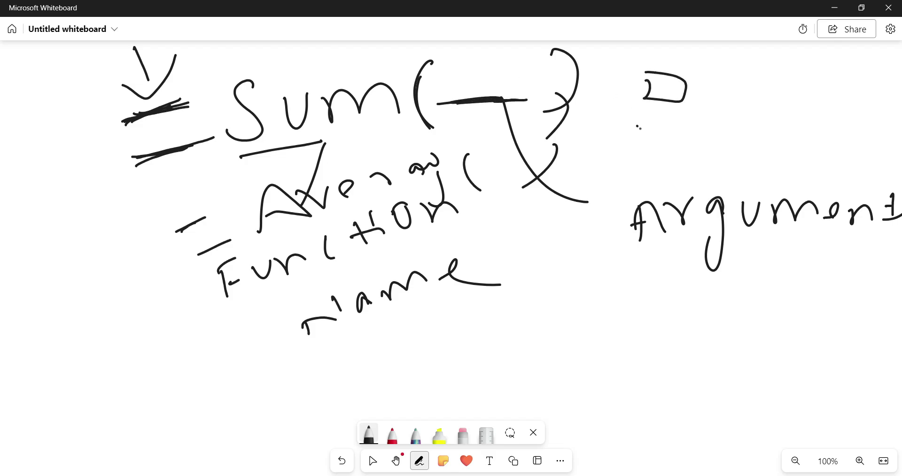
drag(635, 125, 641, 126)
mouse_move(451, 81)
mouse_down()
mouse_move(483, 78)
mouse_move(468, 92)
mouse_move(489, 97)
mouse_up()
drag(543, 63, 541, 97)
mouse_move(567, 70)
mouse_down()
mouse_move(568, 89)
mouse_move(573, 75)
mouse_up()
mouse_move(476, 177)
mouse_down()
mouse_move(506, 150)
mouse_move(519, 162)
mouse_up()
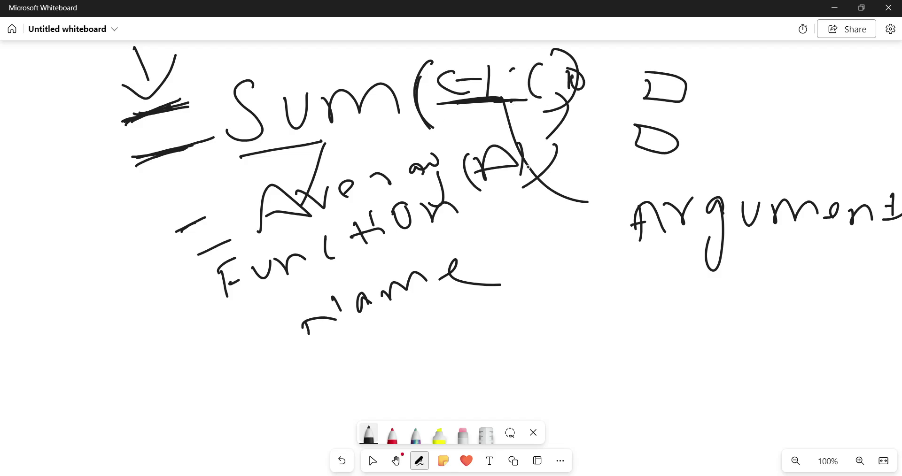
click(538, 172)
mouse_move(577, 142)
mouse_down()
mouse_move(568, 174)
mouse_move(606, 157)
mouse_move(607, 167)
mouse_up()
drag(640, 149, 633, 158)
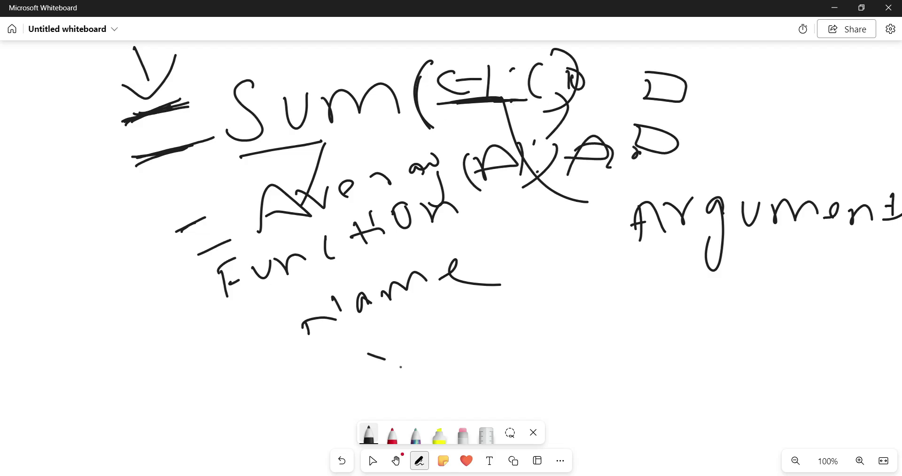
Step: Write =count( below the 'Function name' label
drag(386, 345, 394, 343)
drag(417, 312, 431, 320)
drag(487, 338, 495, 369)
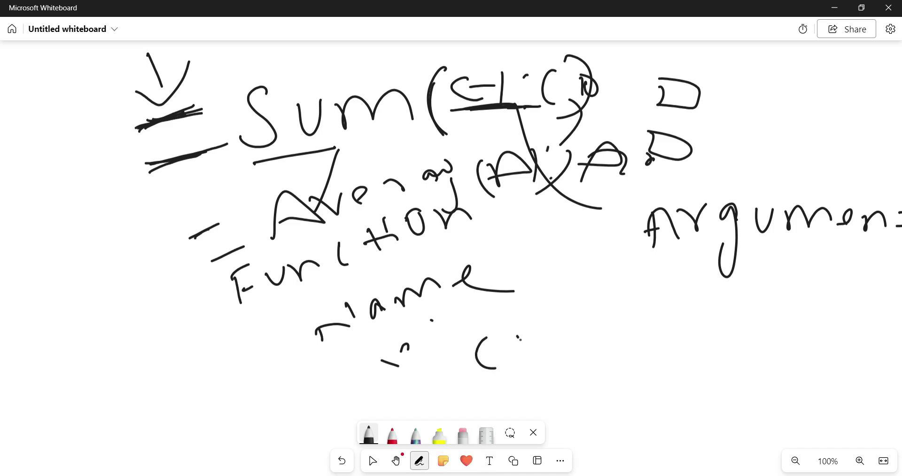
mouse_move(519, 335)
mouse_down()
mouse_move(573, 324)
mouse_move(627, 335)
mouse_up()
drag(651, 300, 653, 326)
drag(639, 322, 662, 312)
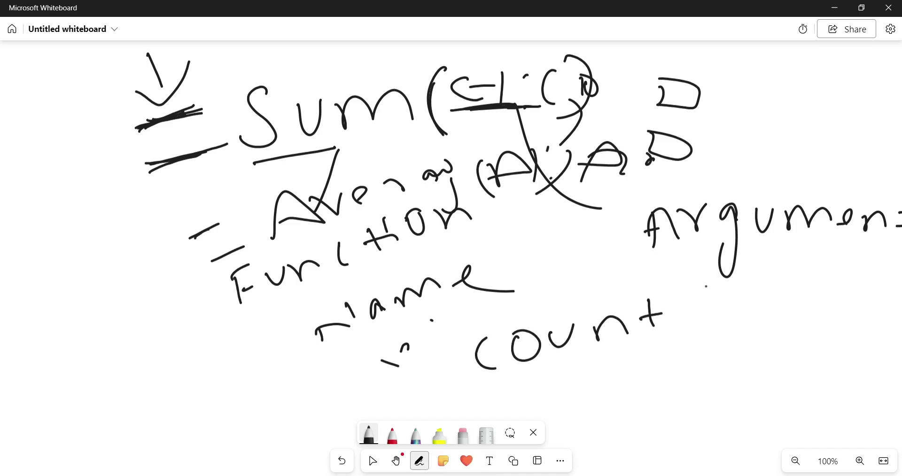
drag(702, 282, 726, 327)
drag(422, 380, 469, 375)
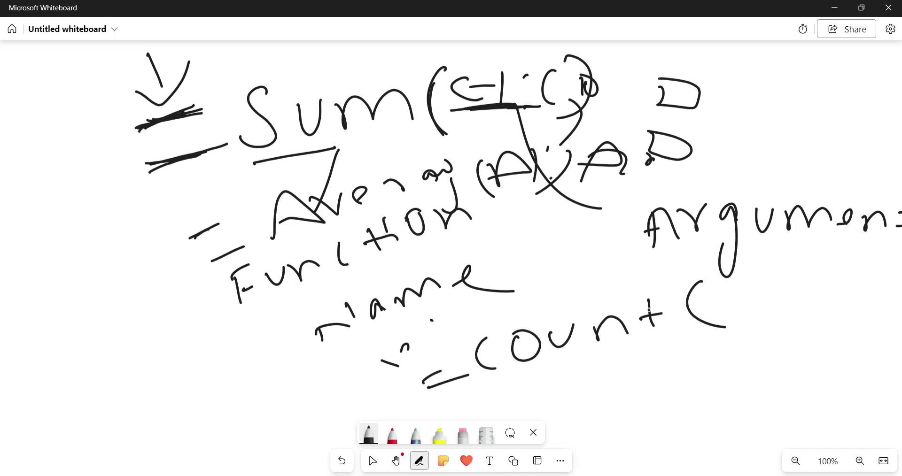
Step: Complete count(A1:A10) and draw an arrow from Argument to the A1:A10 range
drag(651, 294, 653, 334)
mouse_move(717, 325)
mouse_down()
mouse_move(746, 284)
mouse_move(767, 320)
mouse_move(812, 301)
mouse_move(847, 307)
mouse_up()
click(792, 283)
click(792, 313)
drag(866, 285, 864, 306)
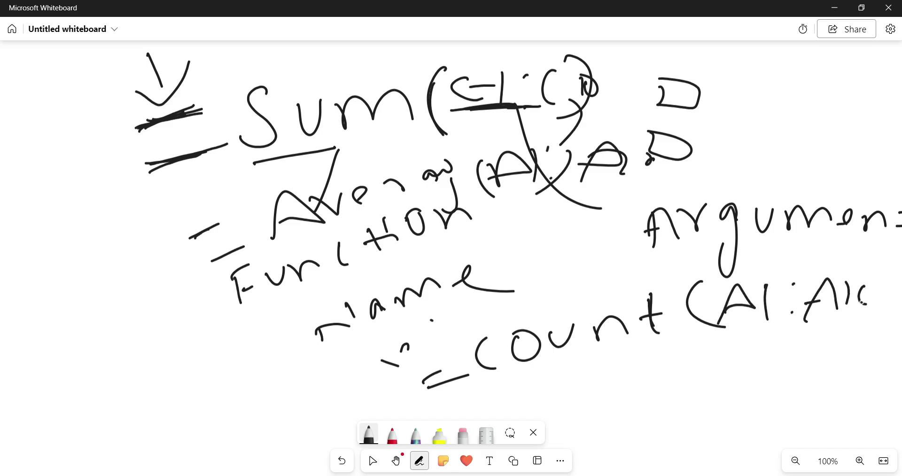
drag(887, 272, 862, 322)
drag(746, 278, 830, 275)
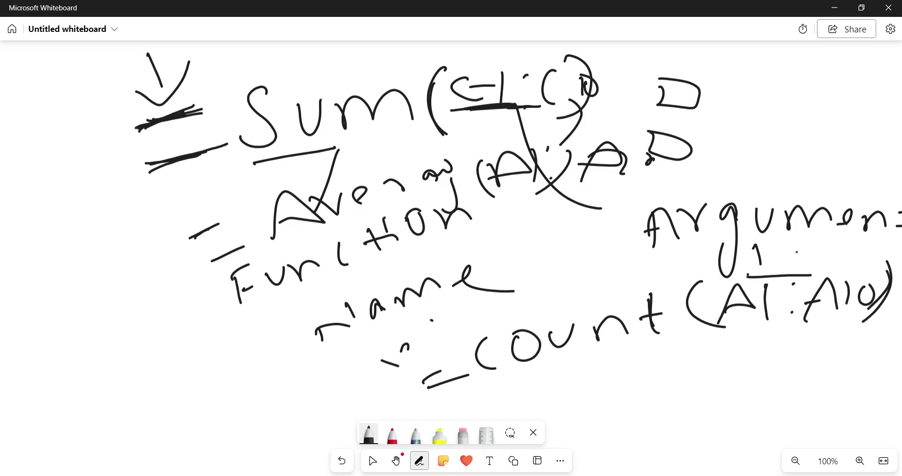
drag(794, 250, 791, 283)
Step: Return to the June 2024 sheet and inspect the last Price cell E101
click(834, 7)
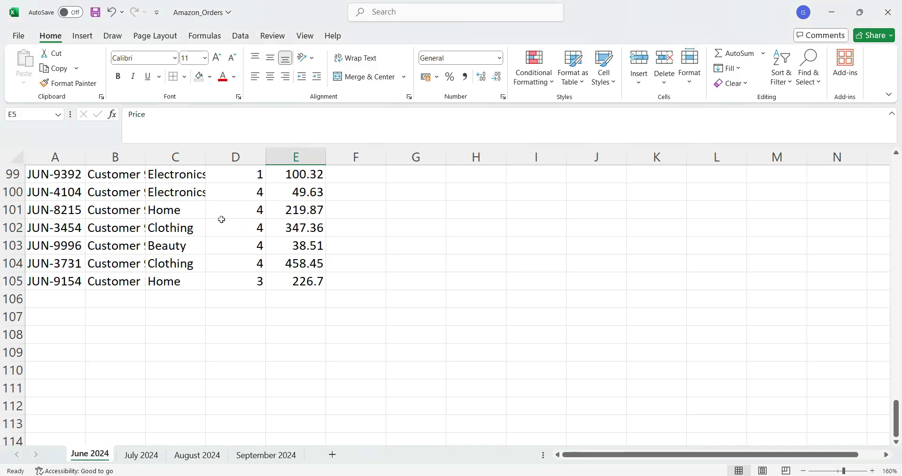
click(242, 209)
click(301, 210)
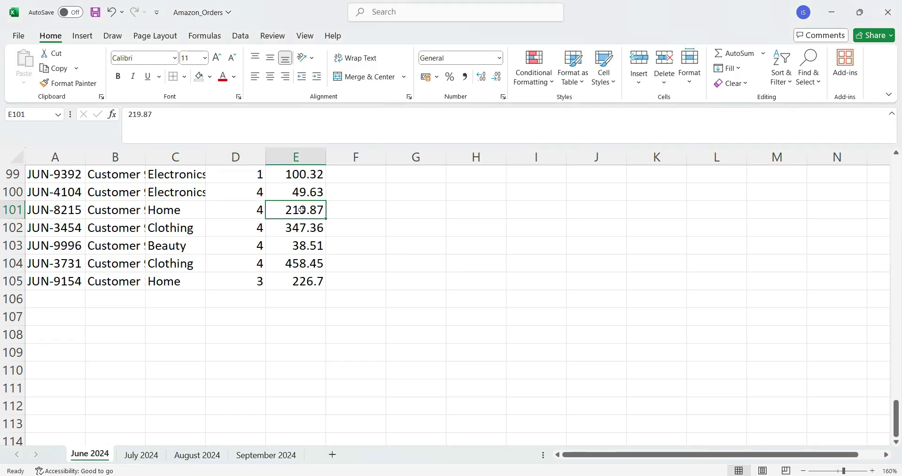
click(18, 119)
Step: Scroll to the bottom of the order data and select D107
scroll(320, 240, up, 20)
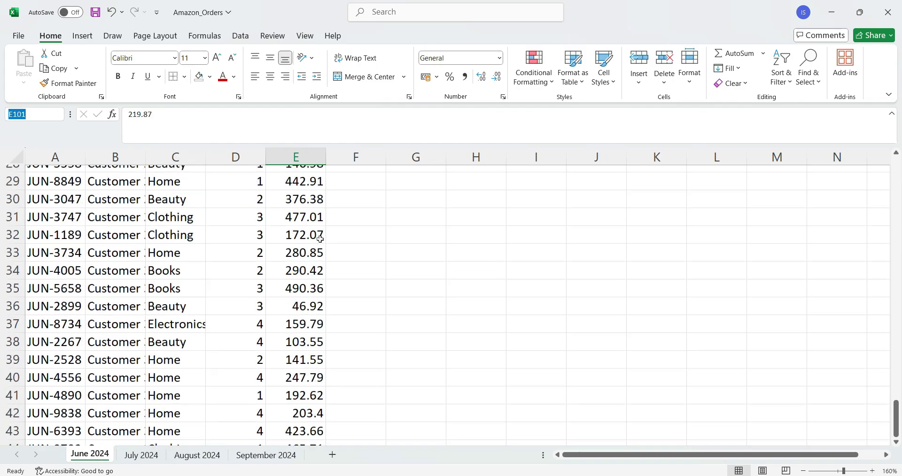
scroll(320, 240, up, 8)
scroll(320, 240, down, 12)
scroll(319, 240, down, 8)
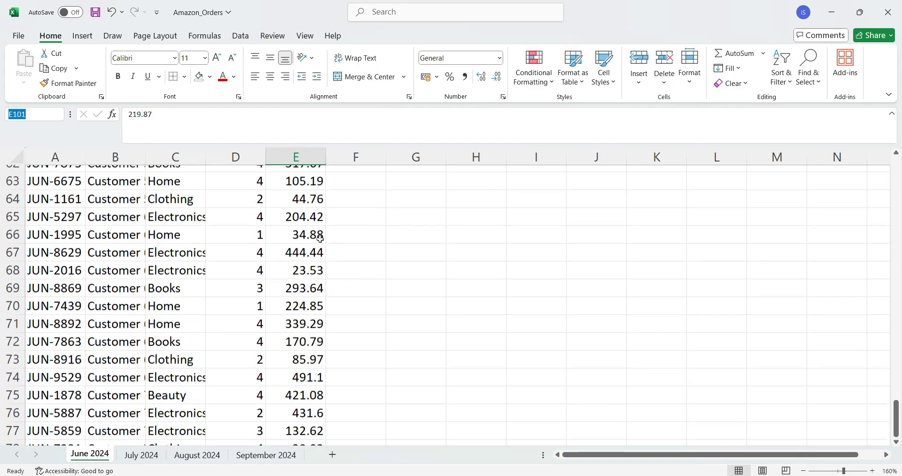
scroll(319, 239, down, 6)
scroll(320, 240, down, 6)
scroll(320, 239, down, 1)
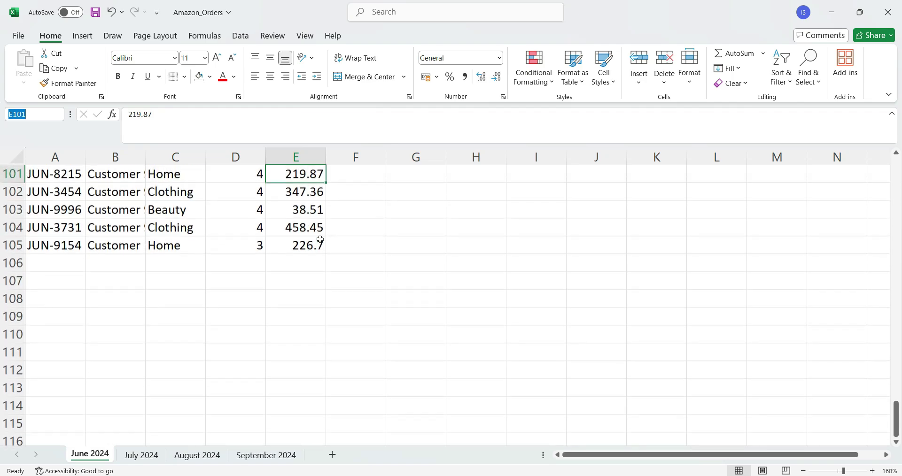
click(238, 281)
Step: Label D107 'SUM' and enter =SUM(E6:E105) in E107
text(SUM)
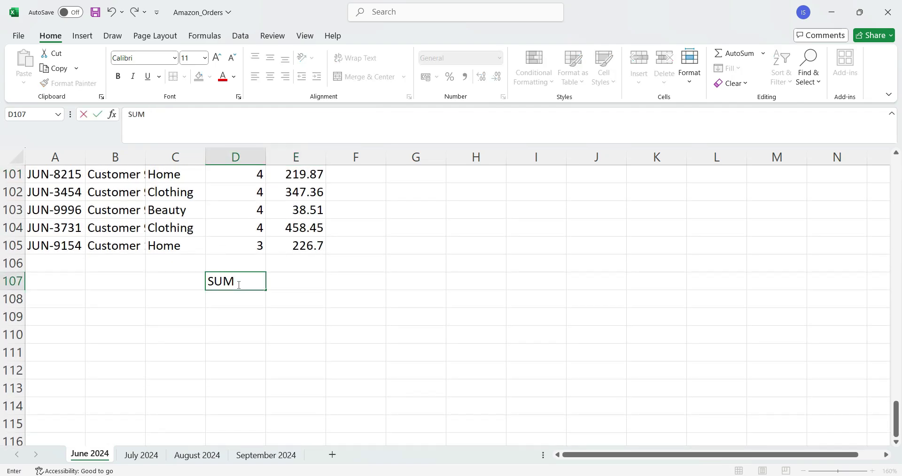
click(299, 281)
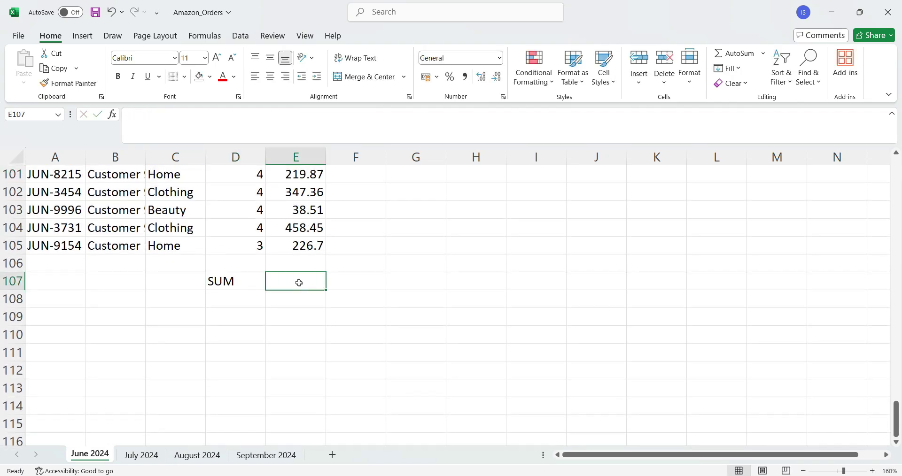
text(=S)
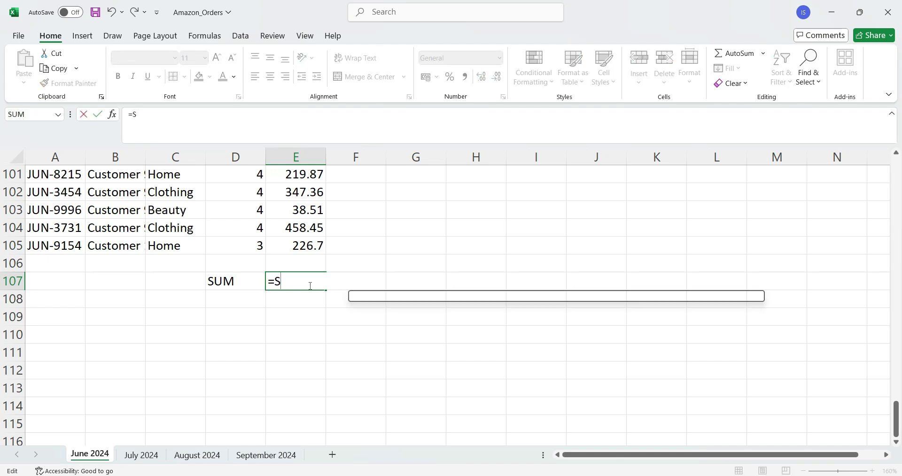
text(UM()
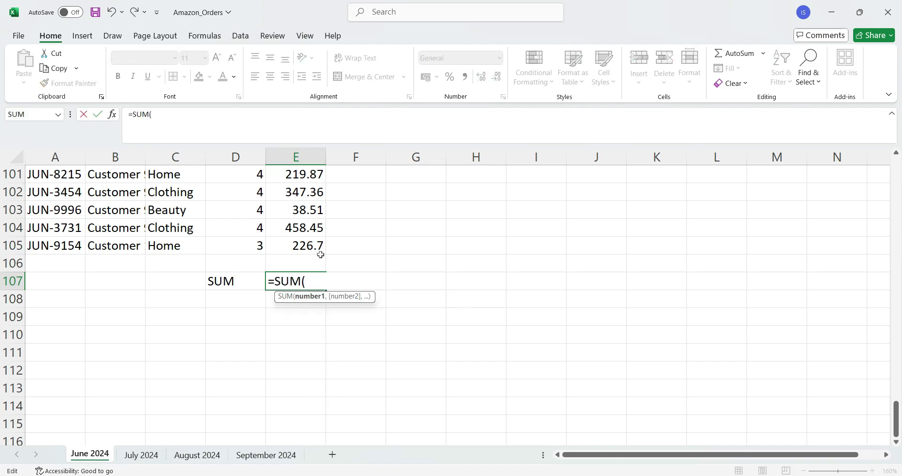
click(317, 253)
key(ctrl+shift+Up)
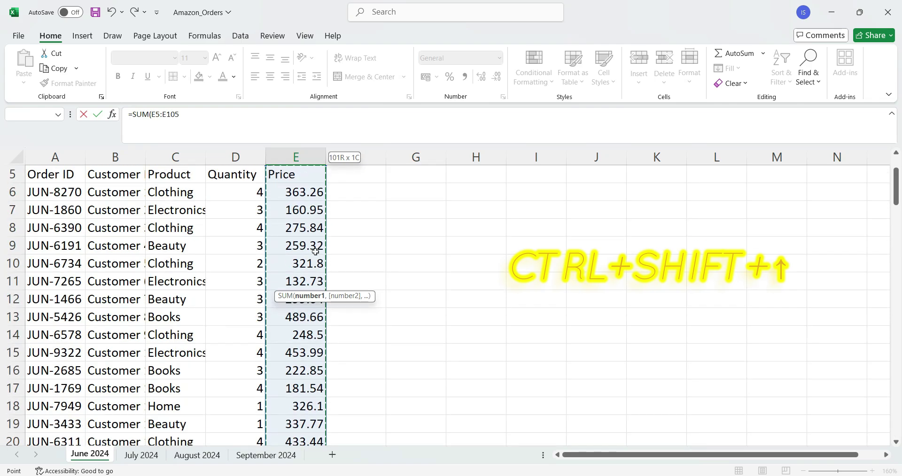
key(shift+Down)
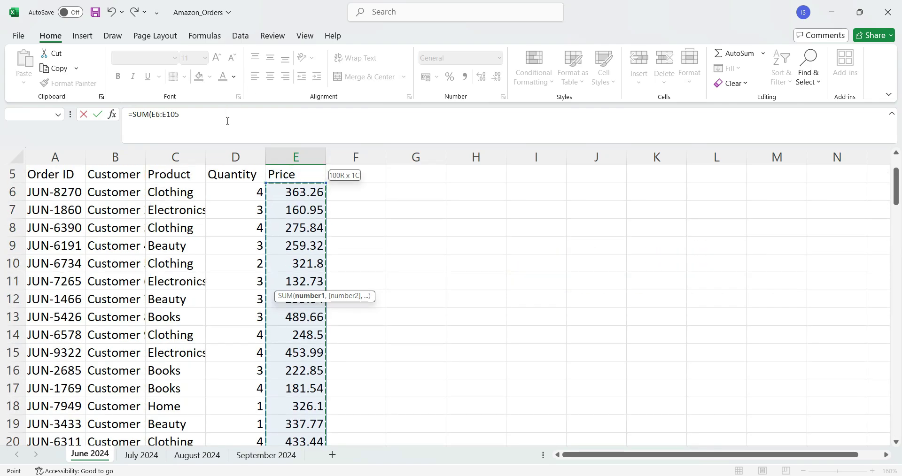
click(227, 121)
text())
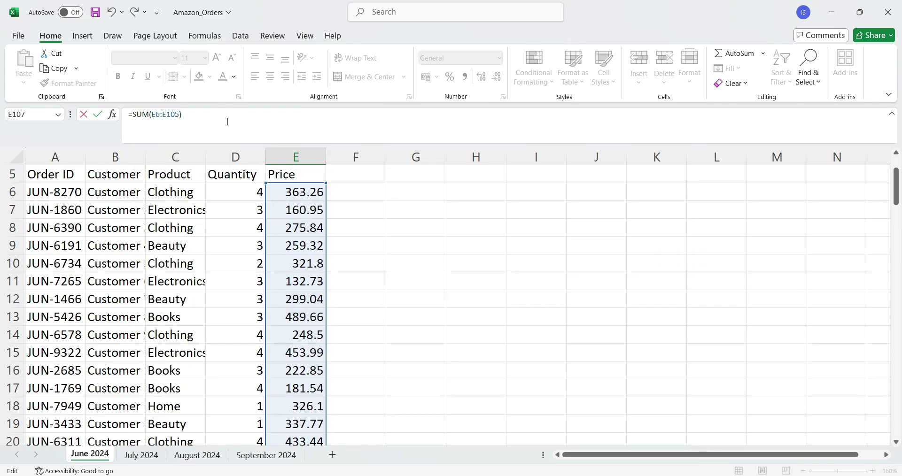
key(Return)
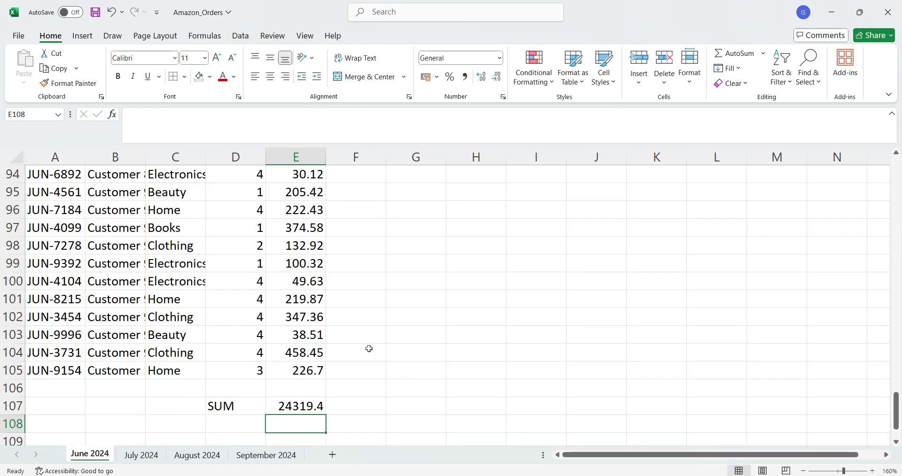
Step: Verify E107 returns 24319.4, scrolling through the Price column
click(295, 412)
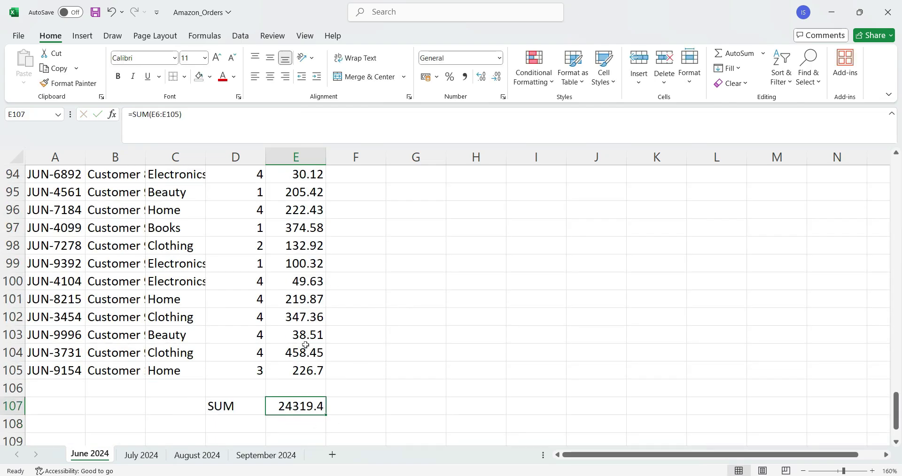
scroll(293, 217, up, 15)
scroll(294, 217, up, 11)
scroll(293, 217, up, 6)
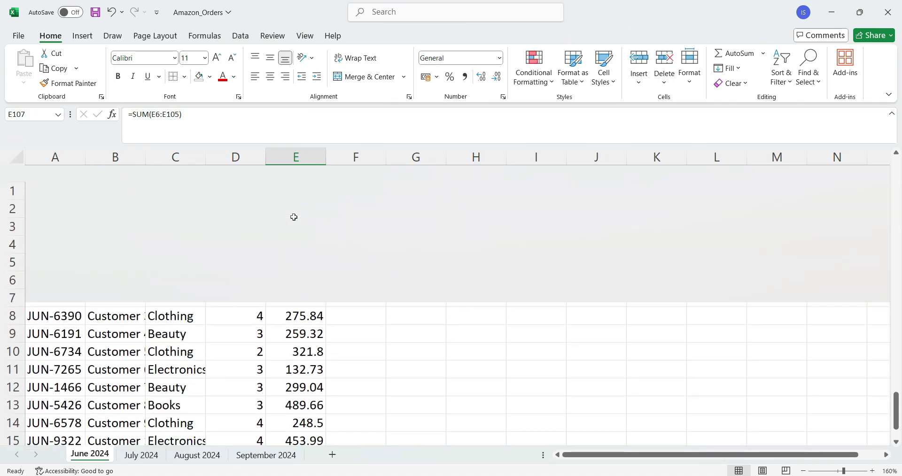
scroll(293, 217, down, 12)
scroll(293, 217, down, 9)
scroll(293, 217, down, 5)
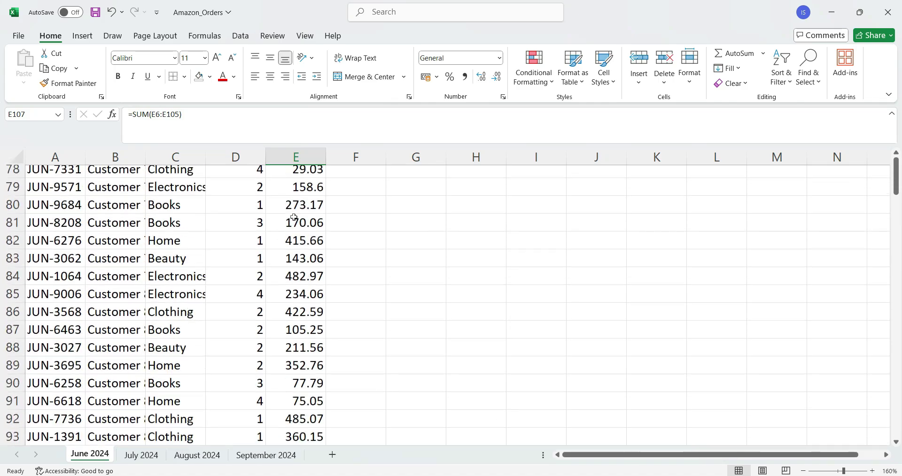
scroll(293, 217, down, 4)
scroll(294, 217, down, 5)
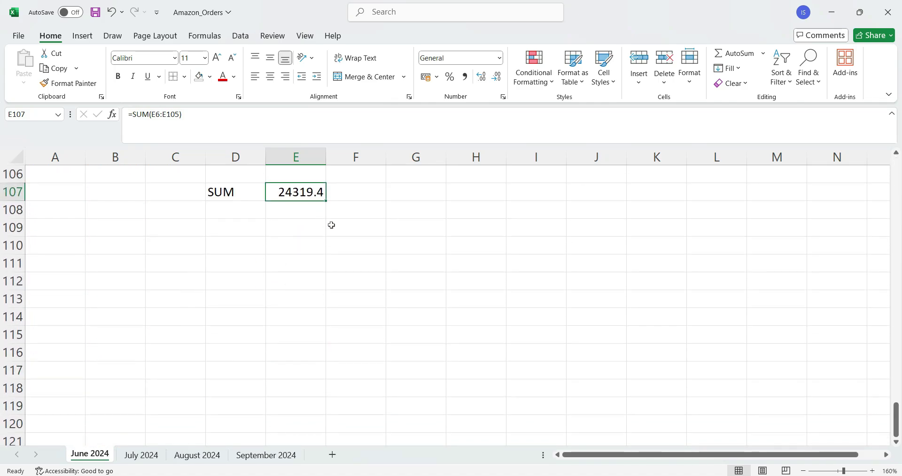
Step: Label D108 'AVERAGE' and start an =AVERAGE( formula in E108
click(229, 218)
text(A)
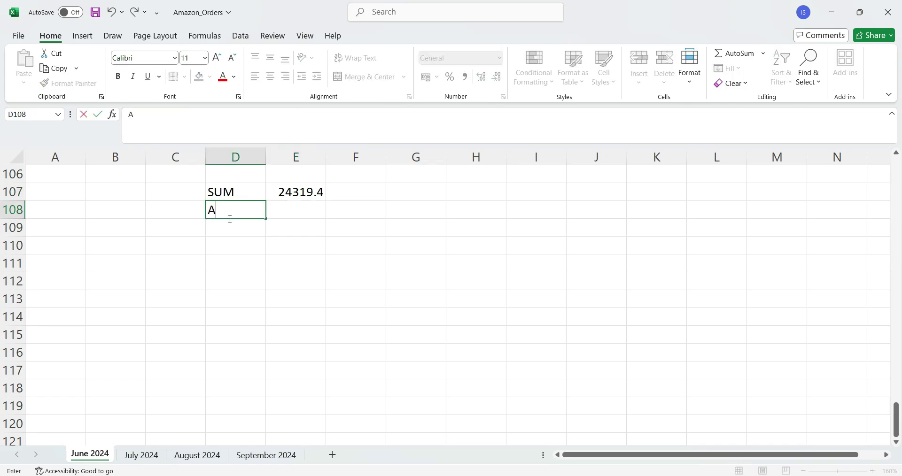
text(VERAGE)
click(293, 215)
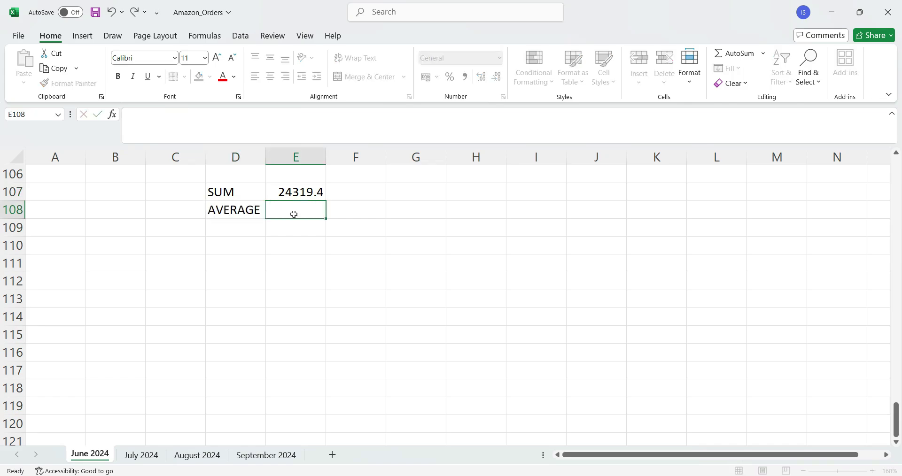
text(=)
text(AVERAGE)
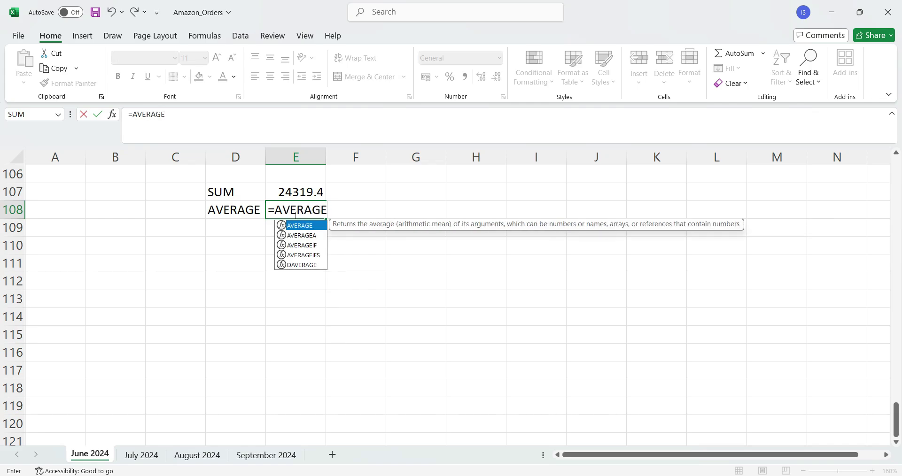
key(ctrl+shift+Up)
key(Tab)
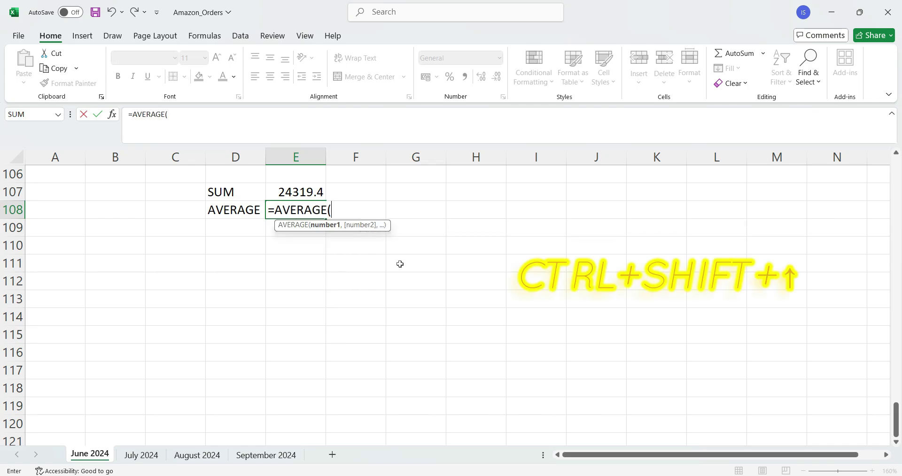
Step: Complete =AVERAGE(E6:E105) in E108, returning 243.194
scroll(399, 265, up, 2)
click(305, 269)
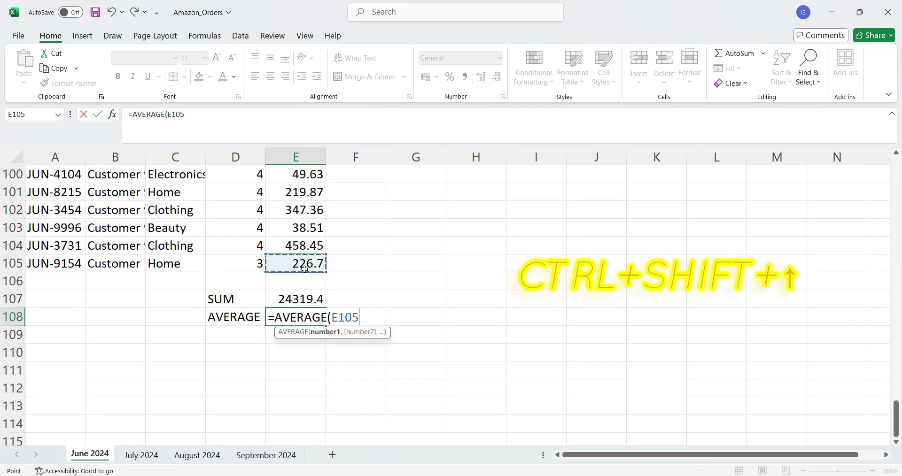
key(ctrl+shift+Up)
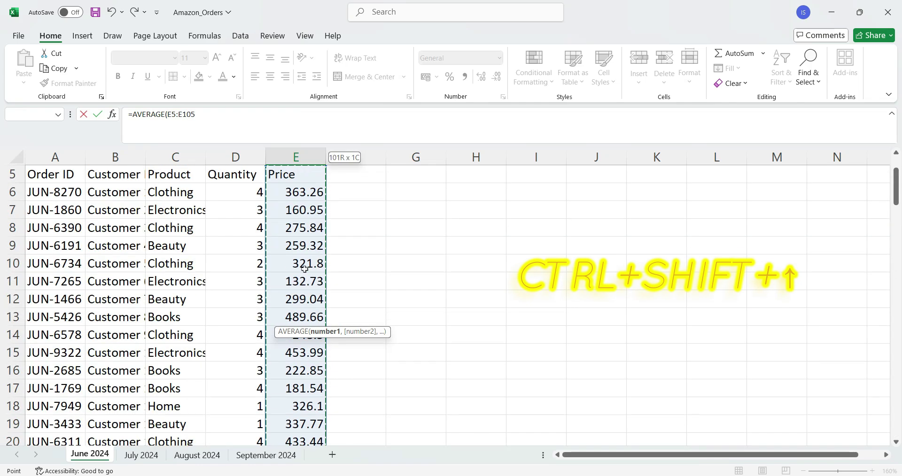
key(shift+Down)
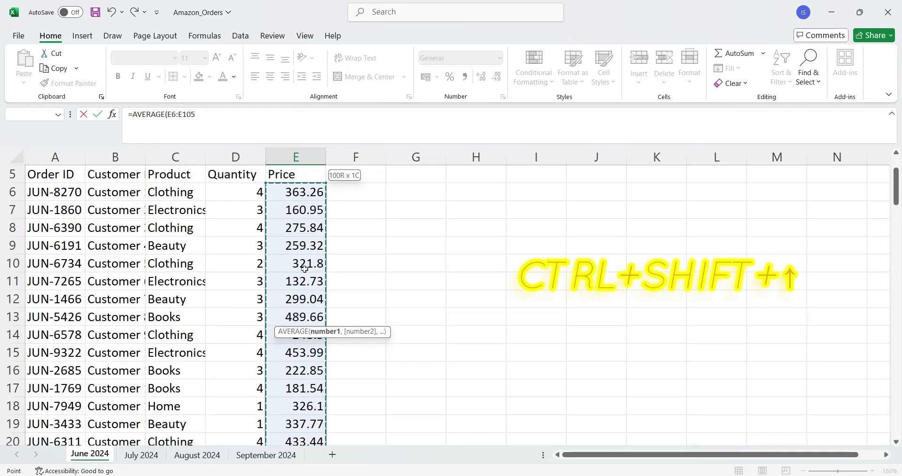
click(224, 121)
key(Return)
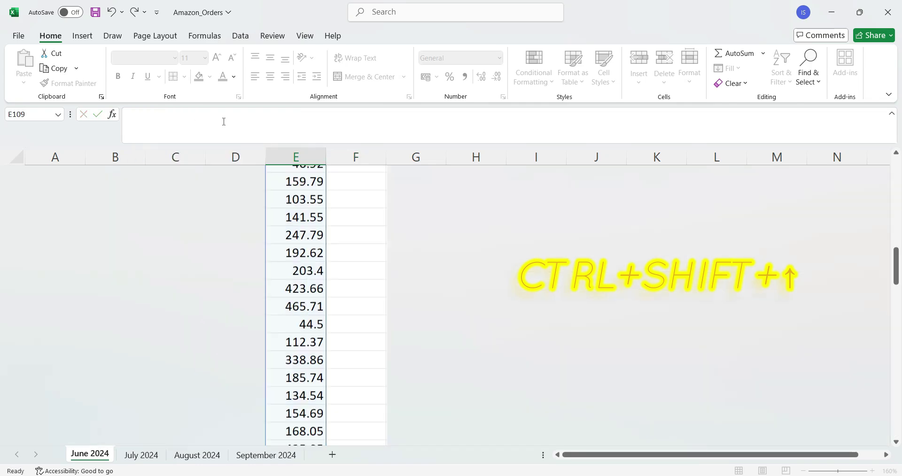
click(286, 405)
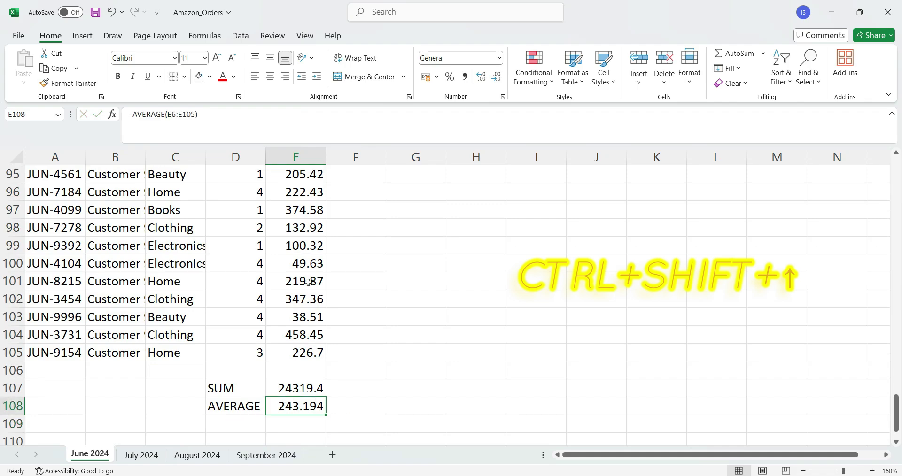
scroll(322, 358, down, 1)
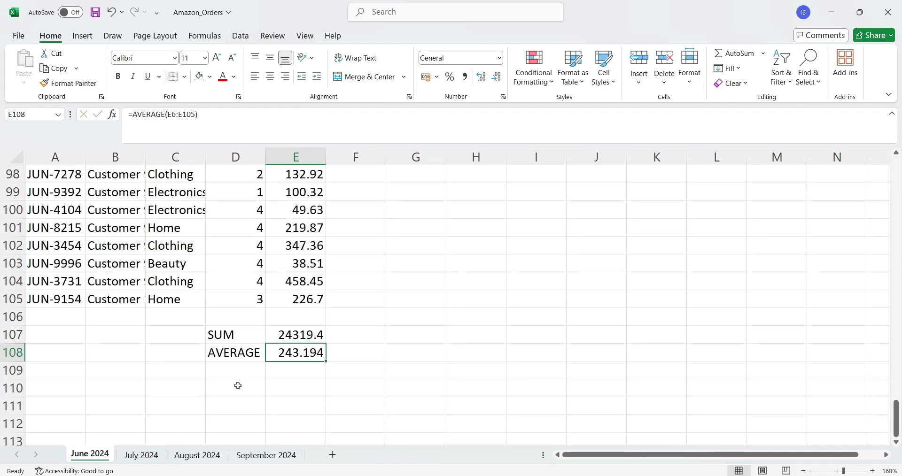
click(236, 375)
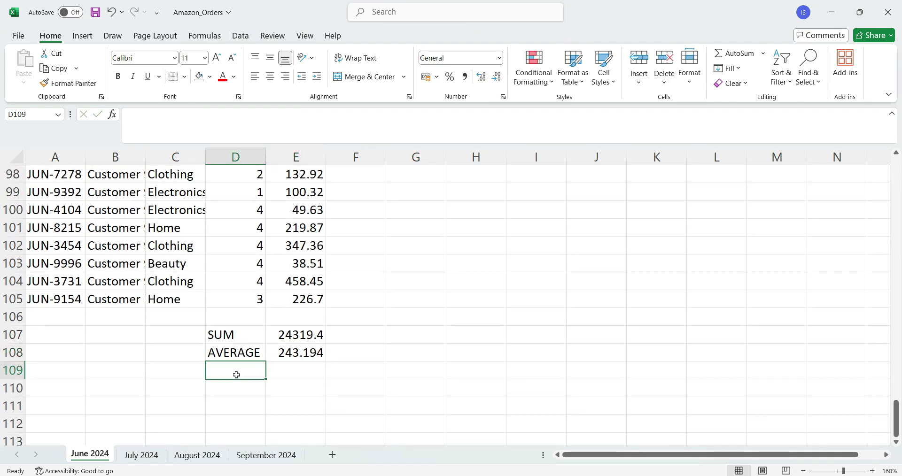
Step: Label D109 COUNT and enter =COUNT(E6:E105) in E109, returning 100
text(COOUNT)
key(BackSpace)
key(BackSpace)
key(BackSpace)
key(BackSpace)
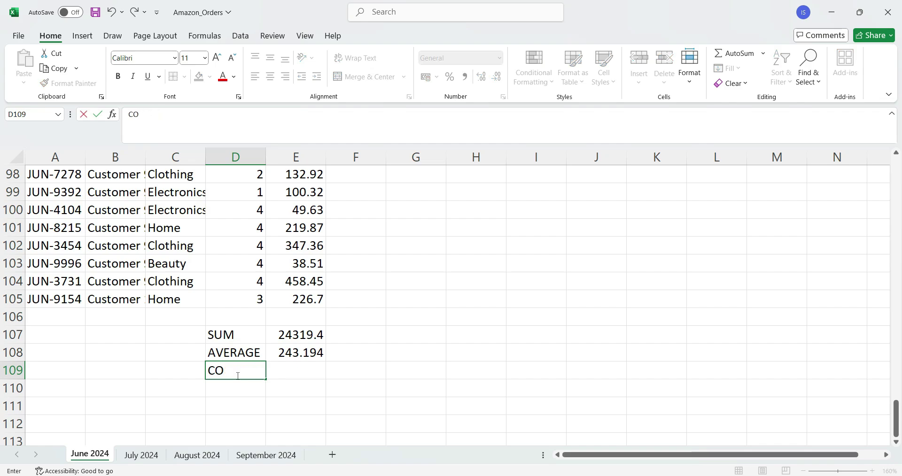
text(UNT)
click(307, 376)
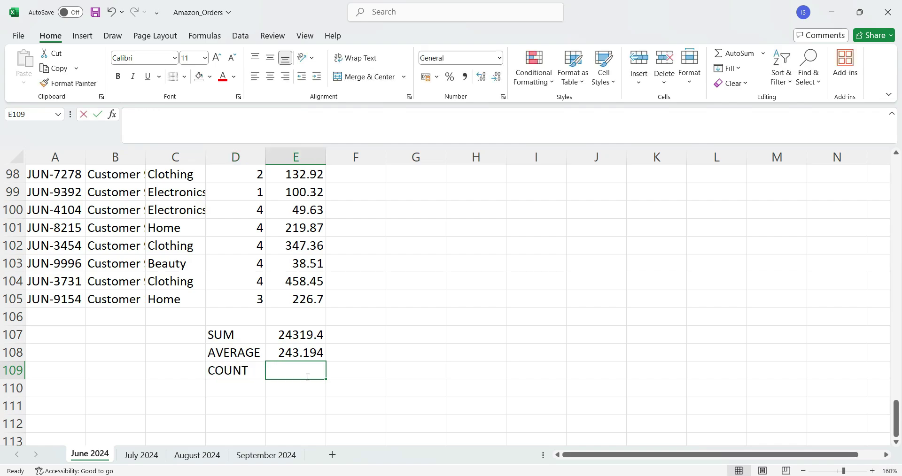
text(=COUNT)
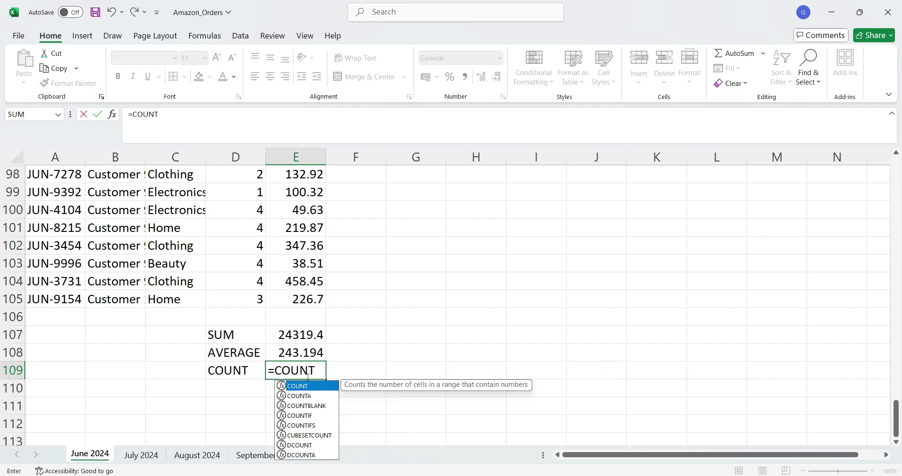
text(()
click(305, 305)
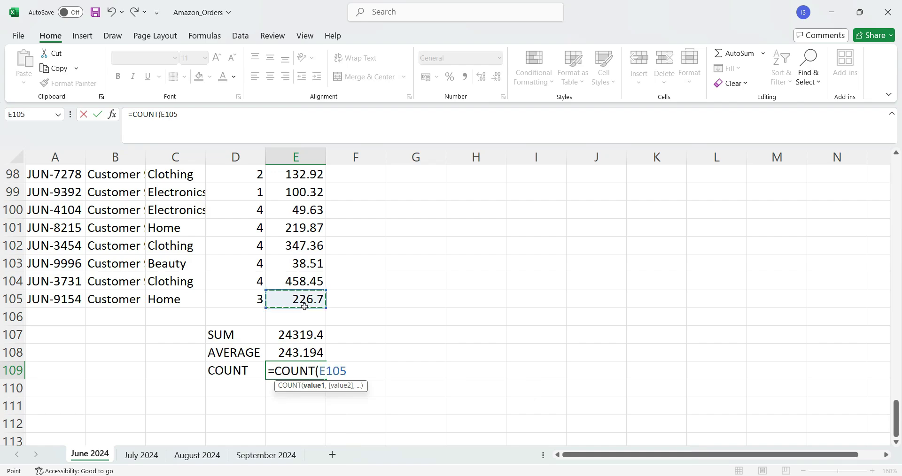
key(ctrl+shift+Up)
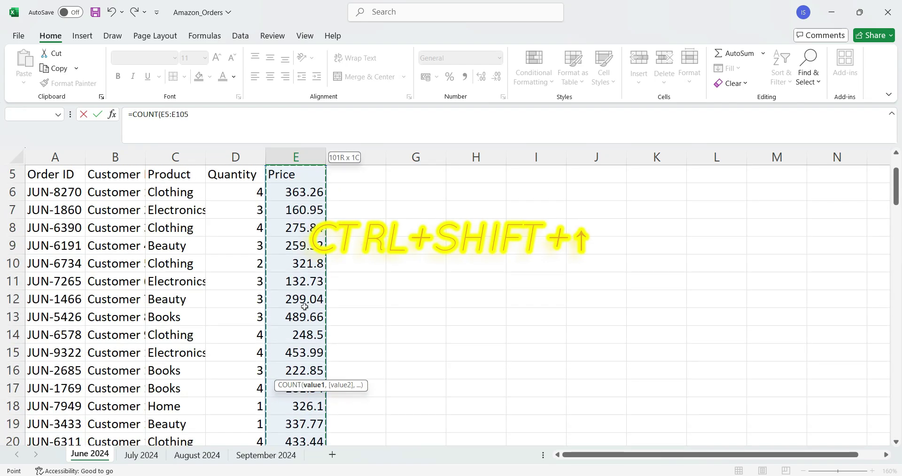
key(shift+Down)
click(231, 119)
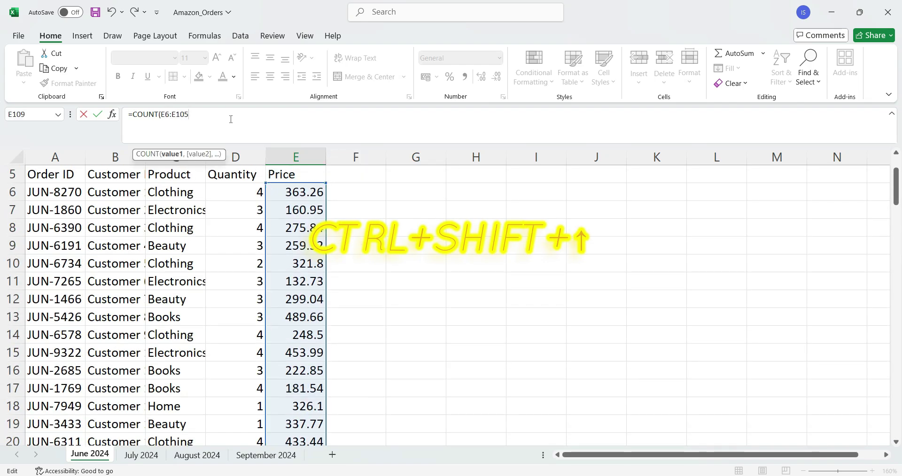
key(Return)
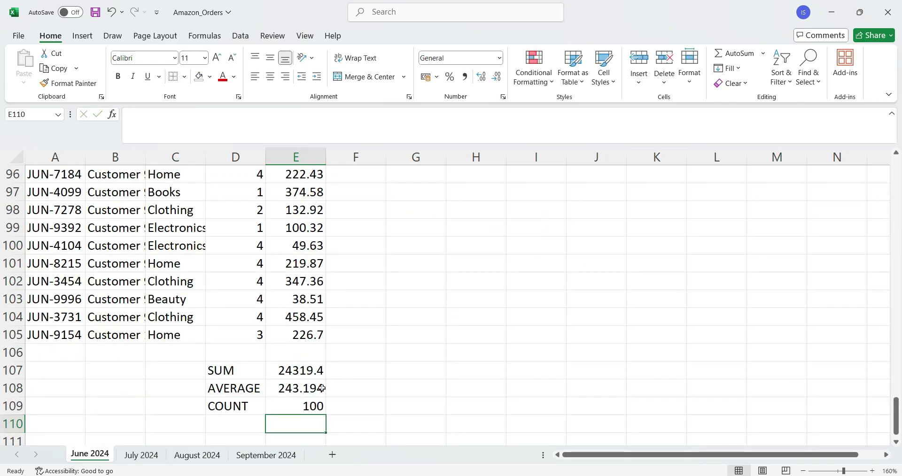
Step: Review the summary rows and select D110, the empty cell below COUNT
scroll(183, 307, up, 2)
scroll(235, 306, up, 12)
scroll(291, 304, up, 11)
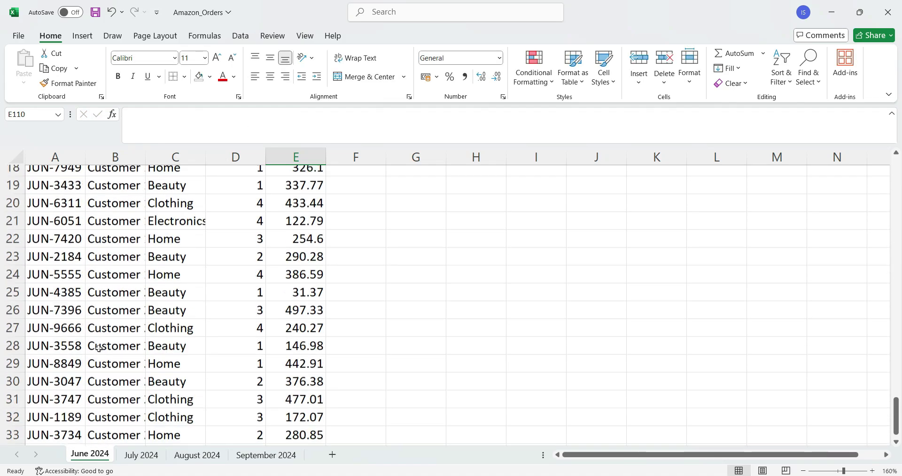
scroll(351, 303, up, 6)
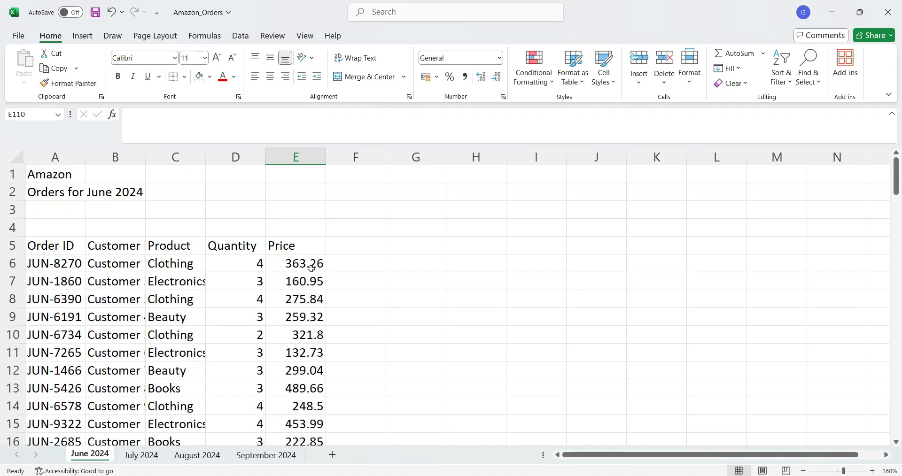
scroll(381, 281, down, 18)
scroll(381, 280, down, 6)
scroll(381, 280, down, 6)
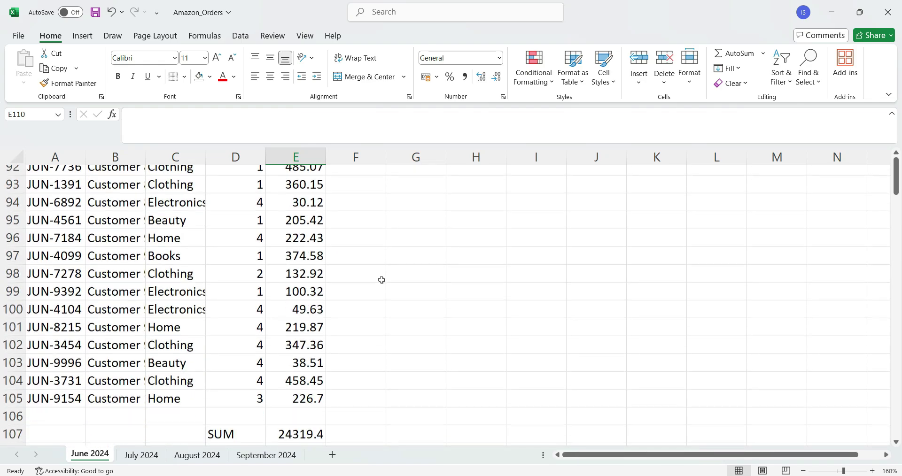
scroll(332, 316, down, 5)
scroll(226, 209, down, 1)
scroll(230, 190, down, 1)
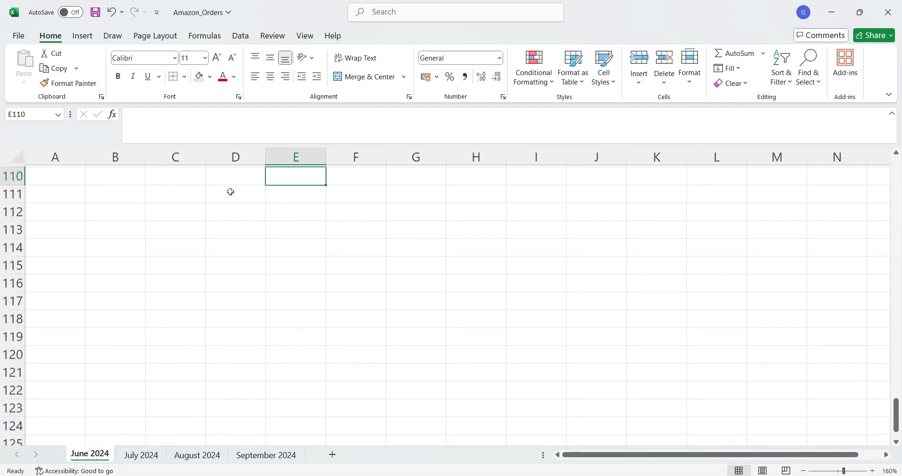
scroll(241, 247, up, 3)
scroll(241, 247, up, 1)
click(235, 234)
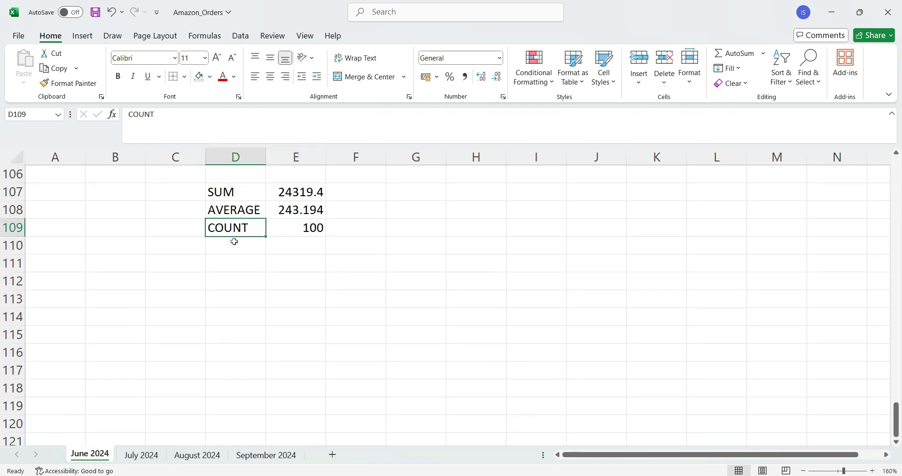
click(234, 242)
scroll(329, 230, up, 6)
scroll(302, 247, up, 1)
scroll(306, 254, down, 6)
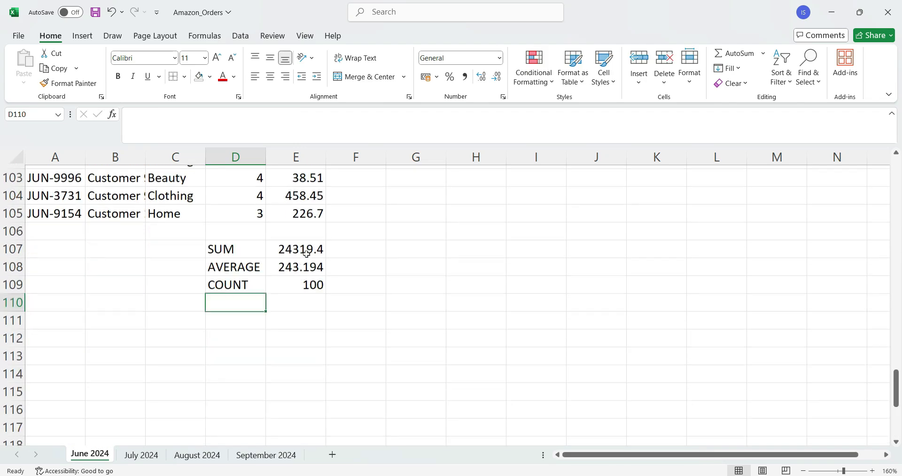
scroll(306, 254, down, 2)
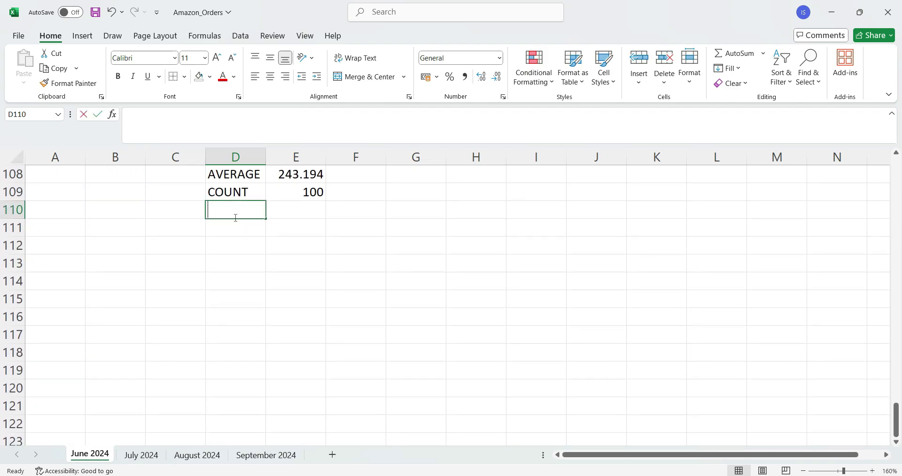
Step: Label D110 MIN and enter =MIN(E6:E105) in E110, giving 12.54
text(MIN)
click(310, 214)
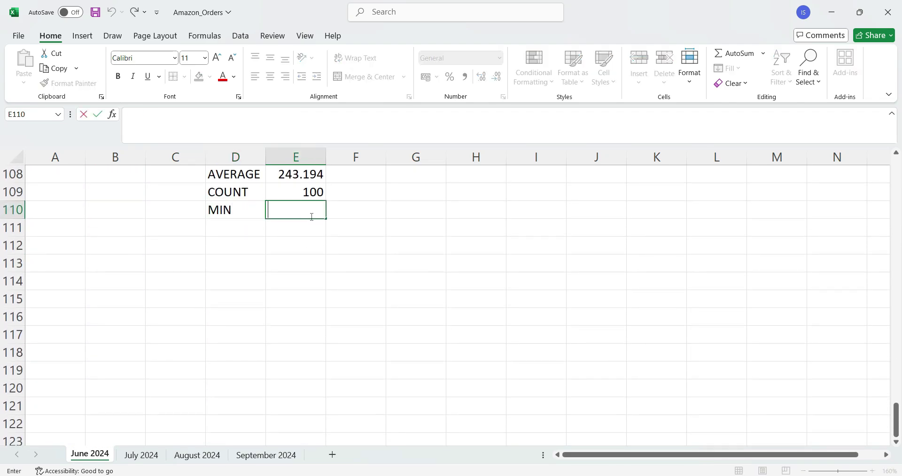
text(=MIN)
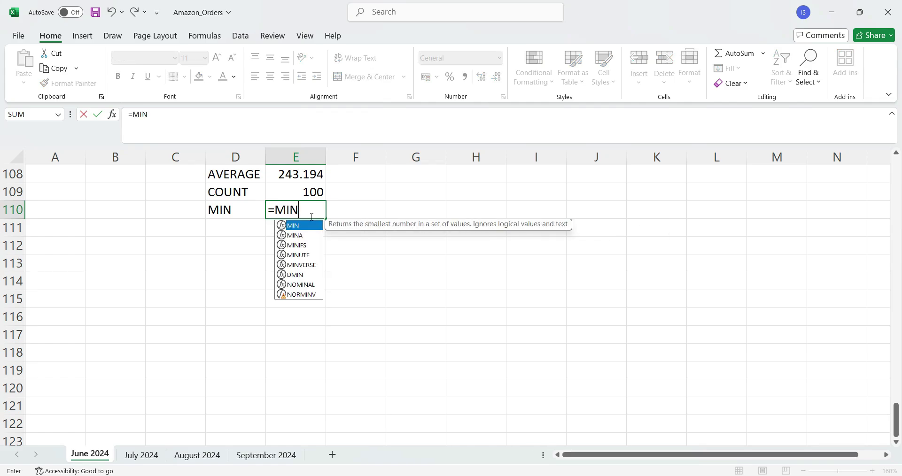
text(()
scroll(311, 217, up, 3)
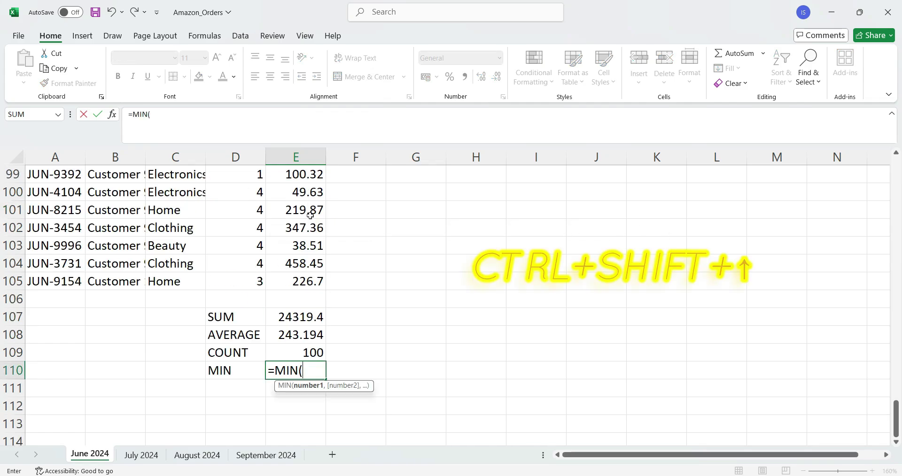
click(305, 280)
key(ctrl+shift+Up)
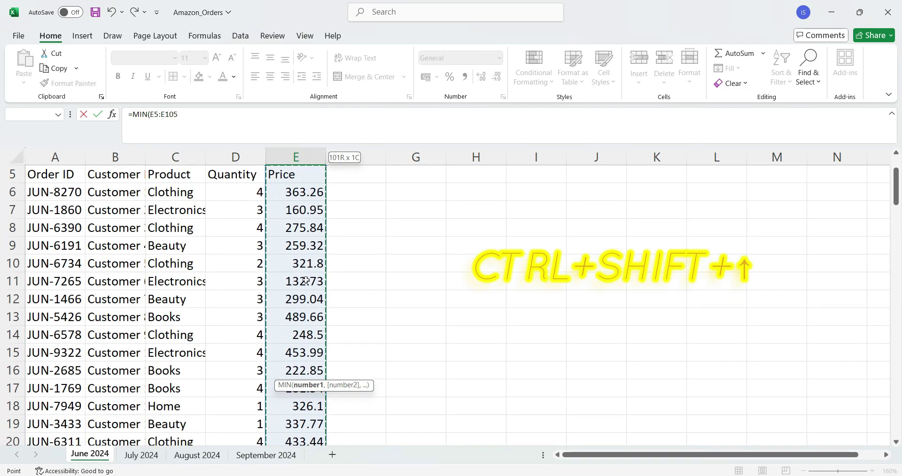
key(shift+Down)
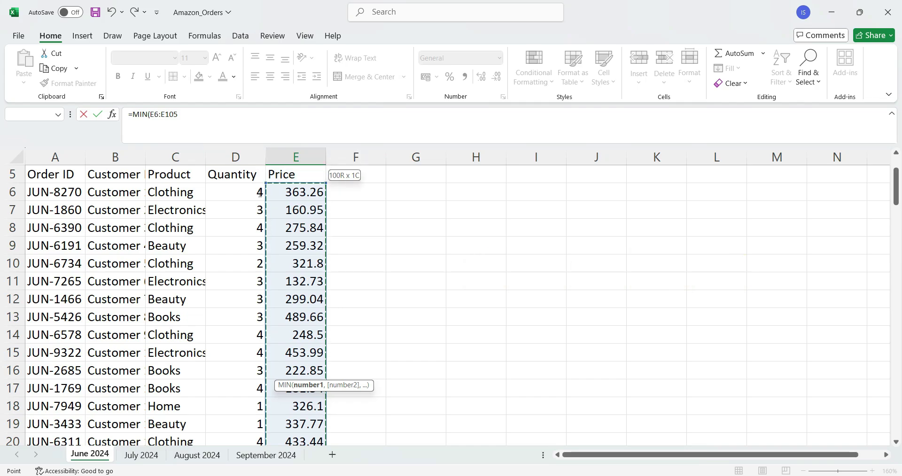
click(215, 122)
key(Return)
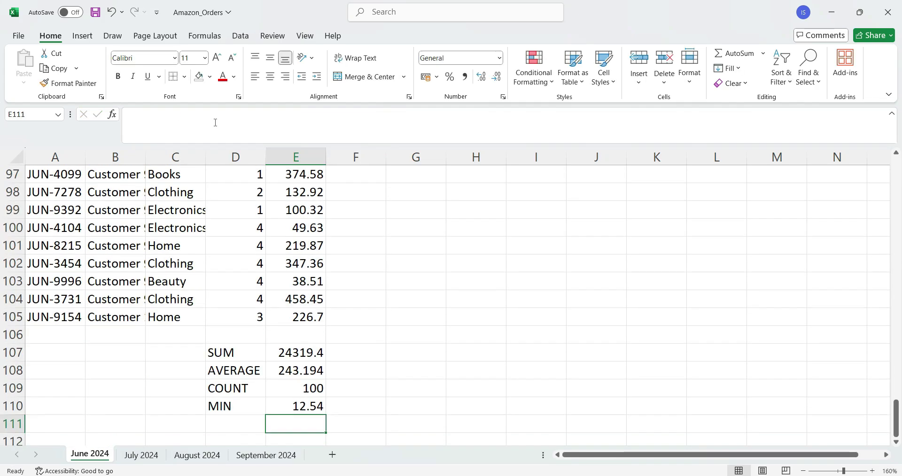
scroll(334, 258, up, 18)
scroll(334, 258, up, 10)
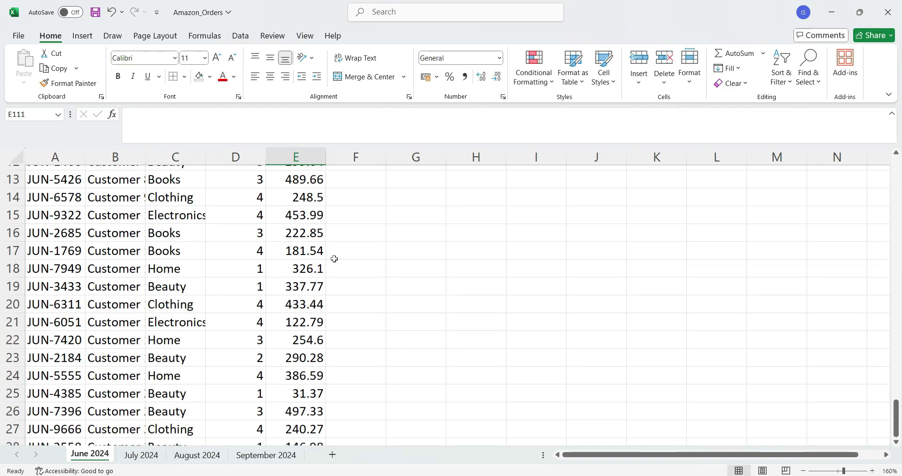
scroll(334, 259, up, 2)
scroll(333, 259, down, 4)
scroll(334, 259, down, 14)
scroll(333, 259, down, 4)
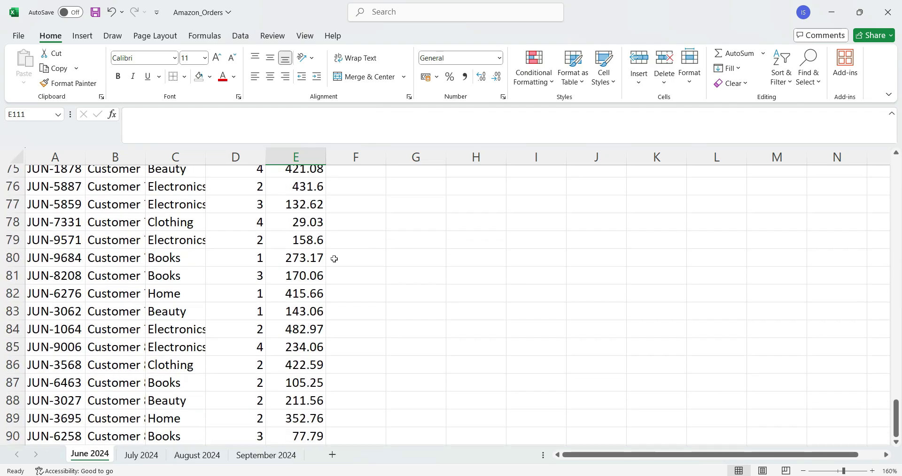
scroll(334, 259, down, 6)
scroll(334, 259, down, 6)
scroll(291, 210, up, 3)
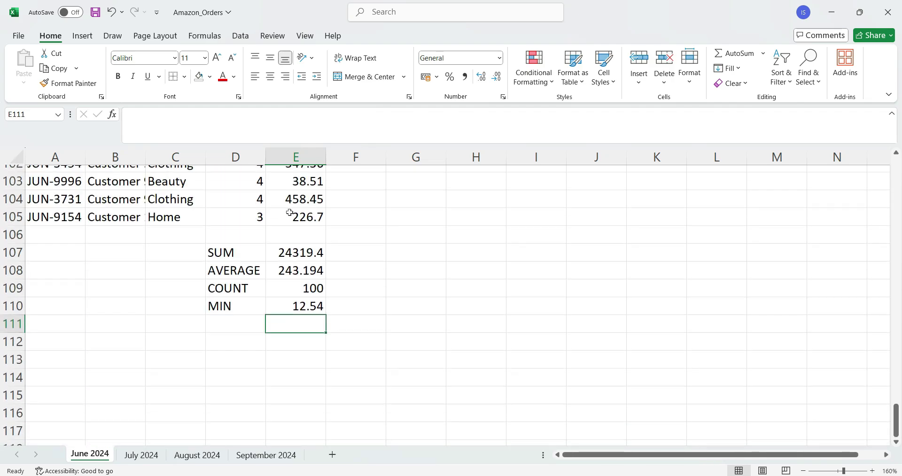
click(228, 336)
text(MAX)
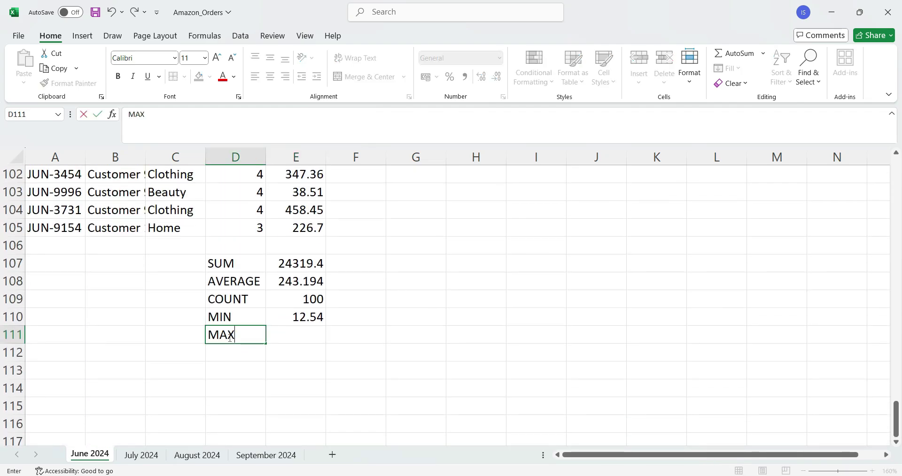
click(305, 338)
text(=)
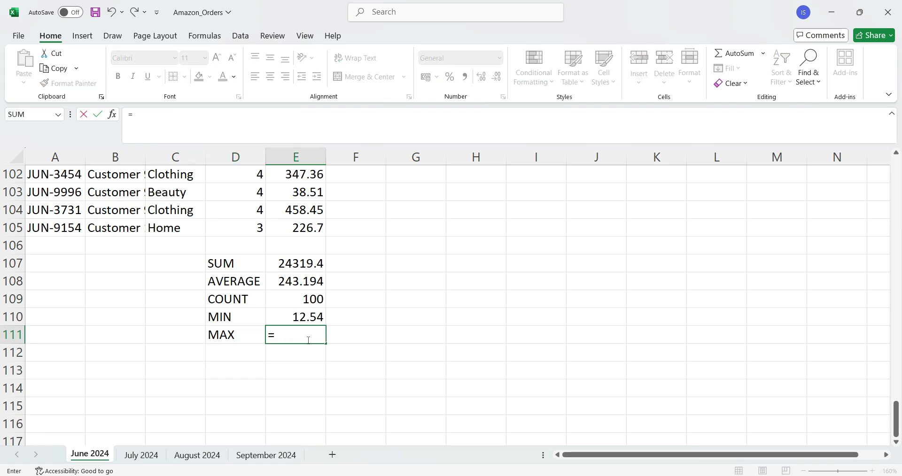
text(MAX()
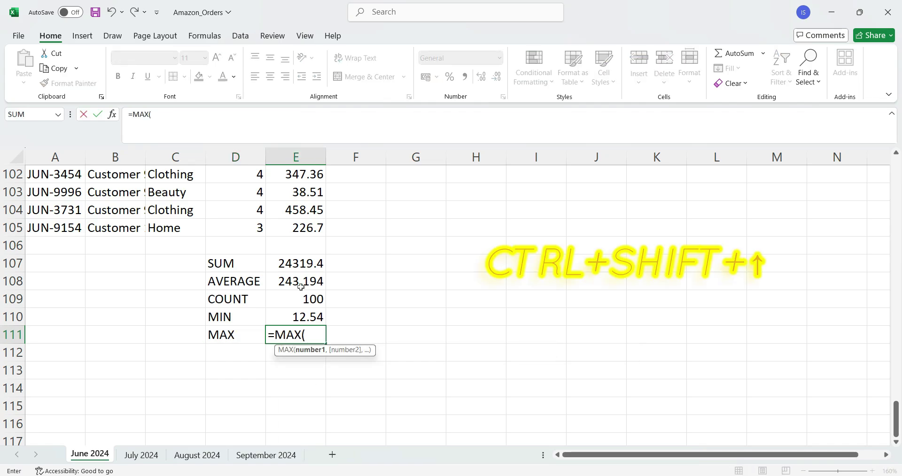
click(311, 230)
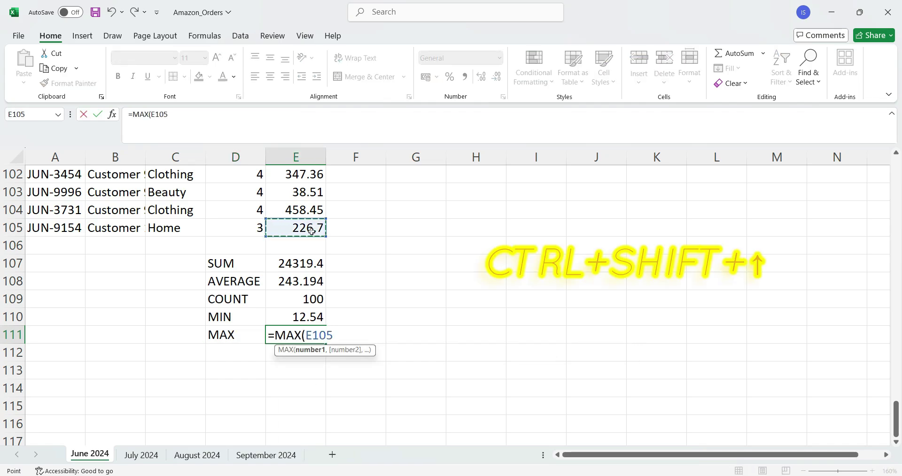
key(ctrl+shift+Up)
key(shift+Down)
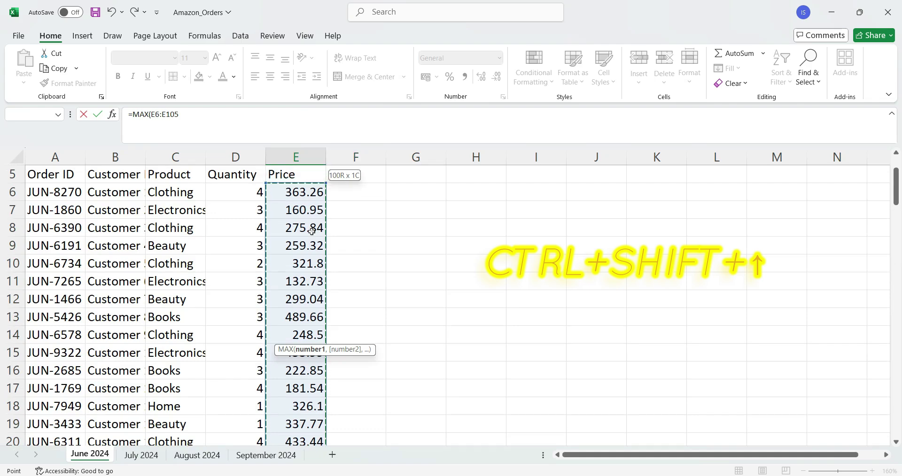
click(232, 118)
text())
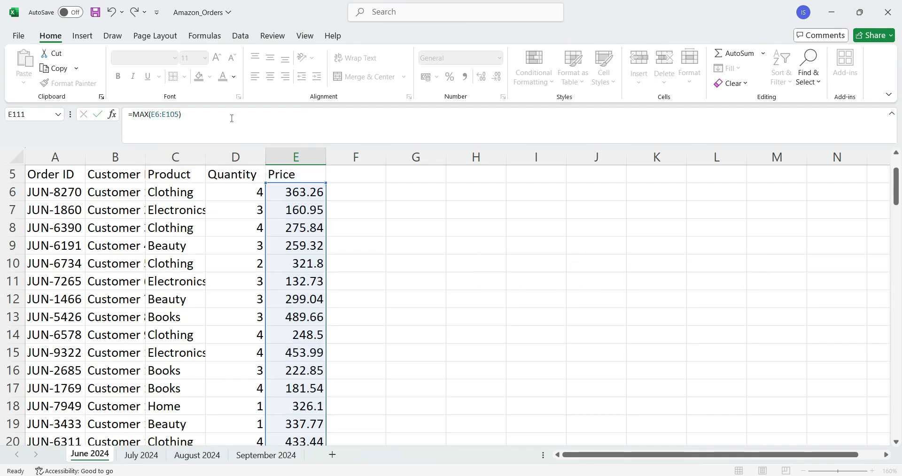
key(Return)
click(297, 394)
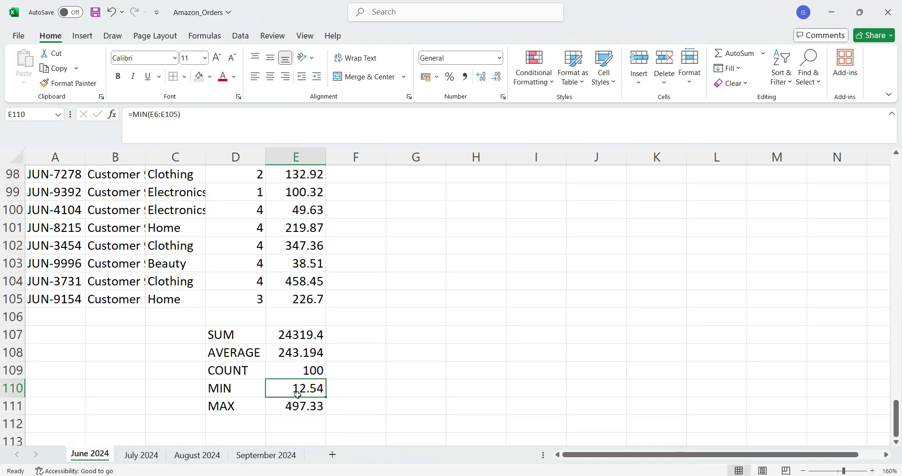
click(302, 406)
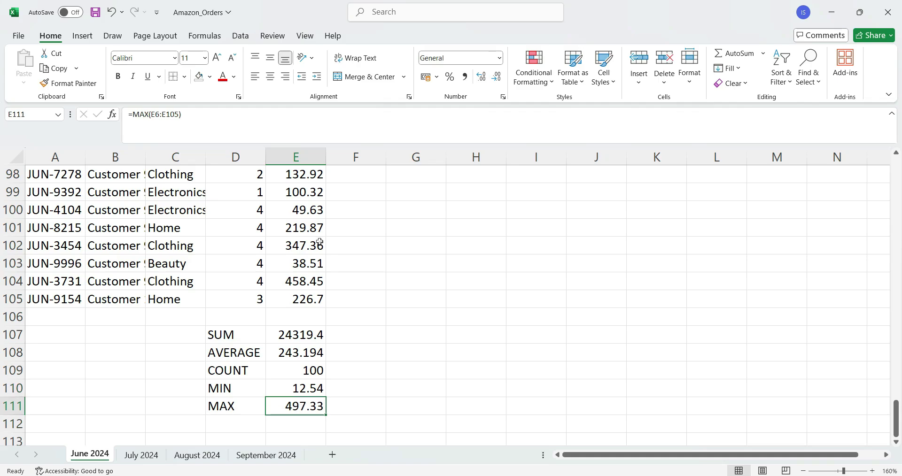
scroll(315, 230, up, 20)
scroll(314, 232, up, 2)
scroll(311, 233, down, 12)
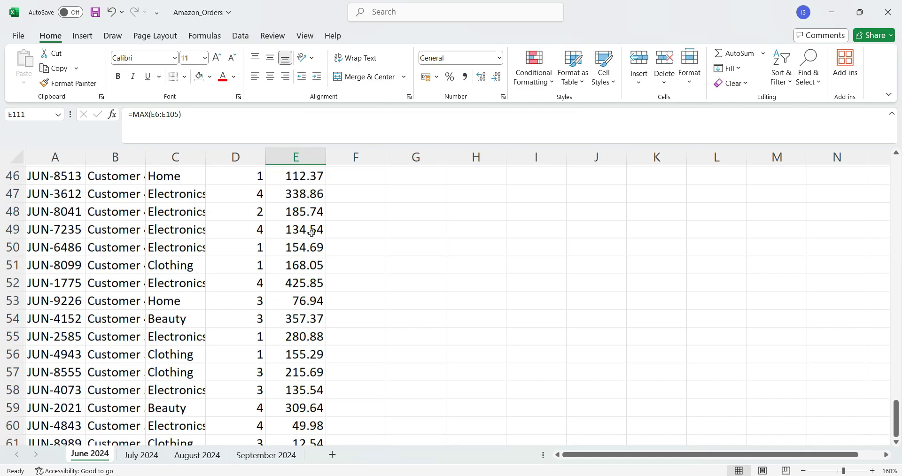
scroll(311, 233, down, 5)
scroll(311, 233, down, 5)
scroll(311, 233, down, 4)
scroll(311, 233, down, 4)
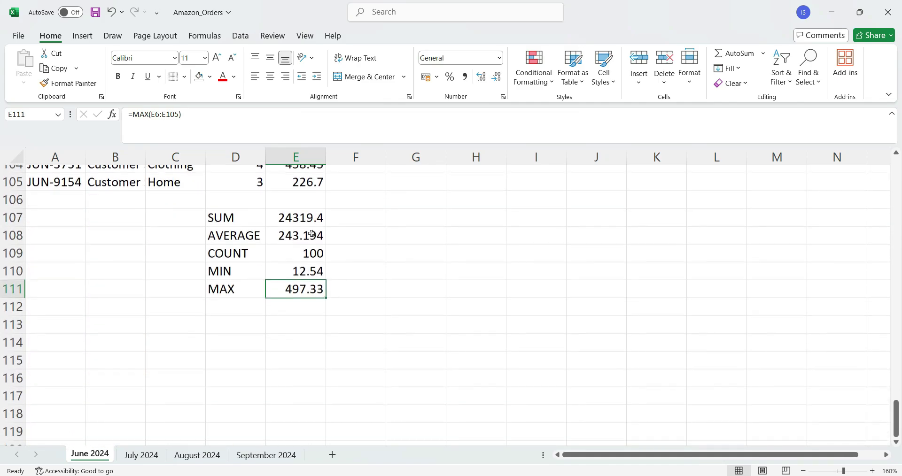
scroll(311, 233, down, 2)
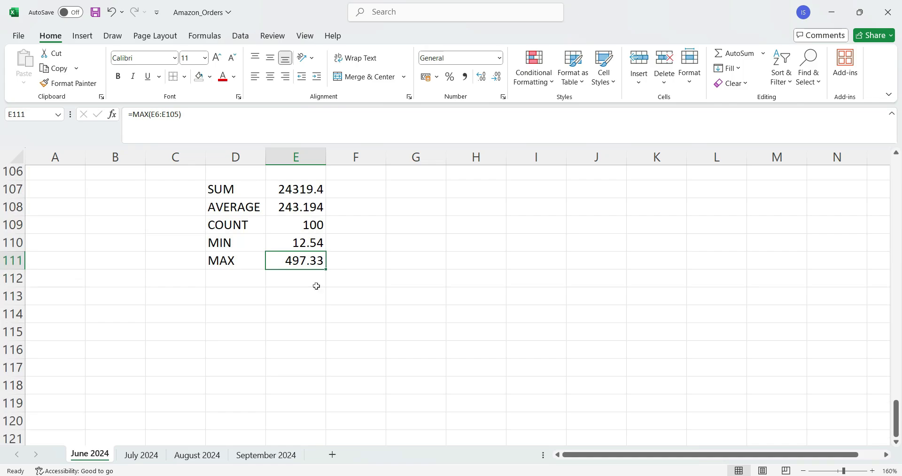
scroll(320, 306, up, 1)
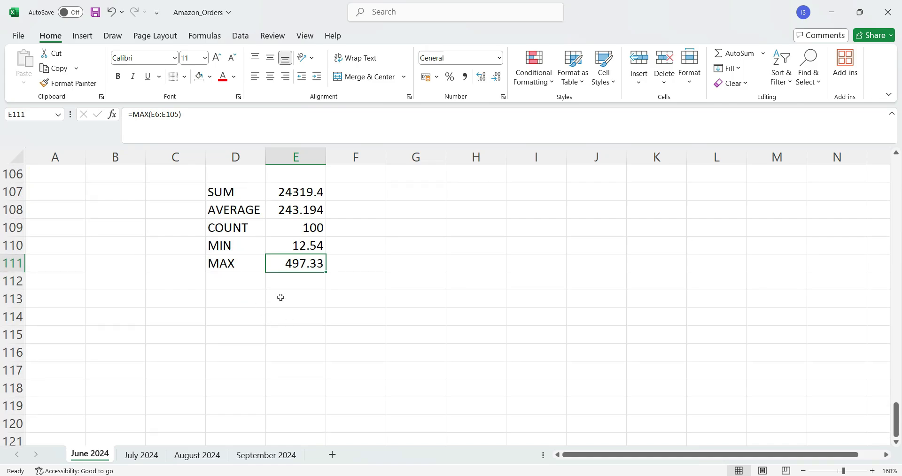
scroll(263, 282, up, 2)
Step: Label D106 SUM_S and AutoSum E6:E105 in E106, giving 24319.4
scroll(235, 263, up, 1)
click(235, 286)
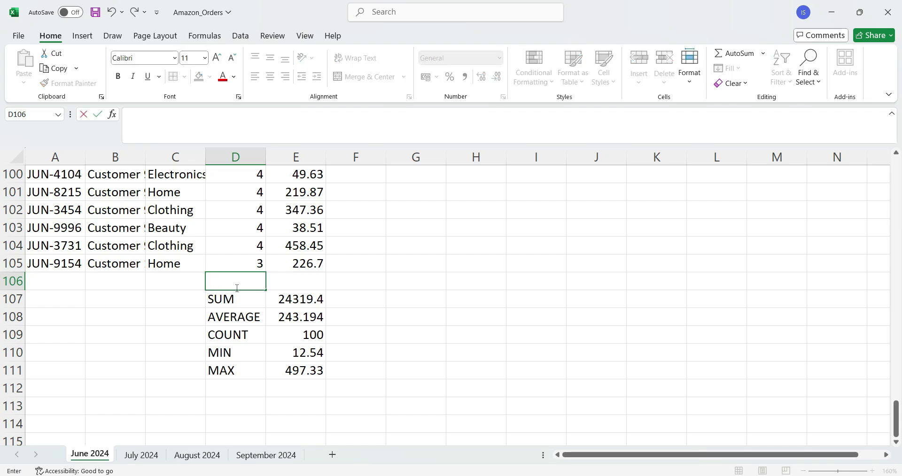
text(SUM_S)
text(CT)
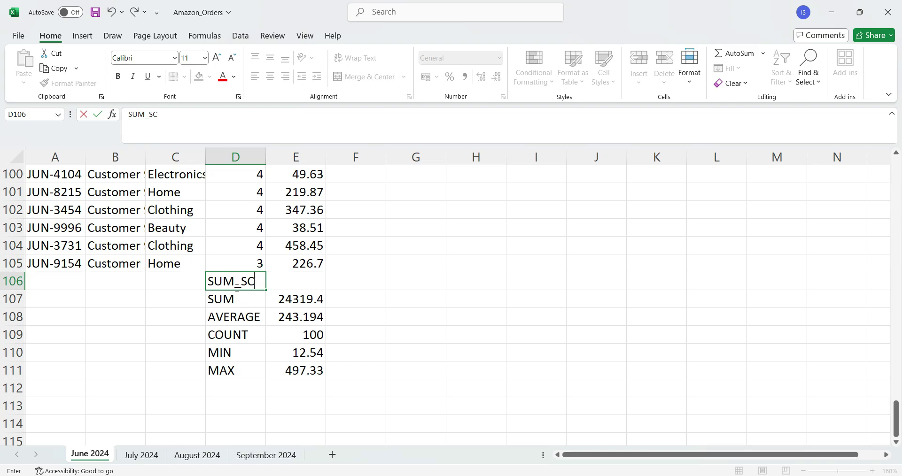
click(297, 284)
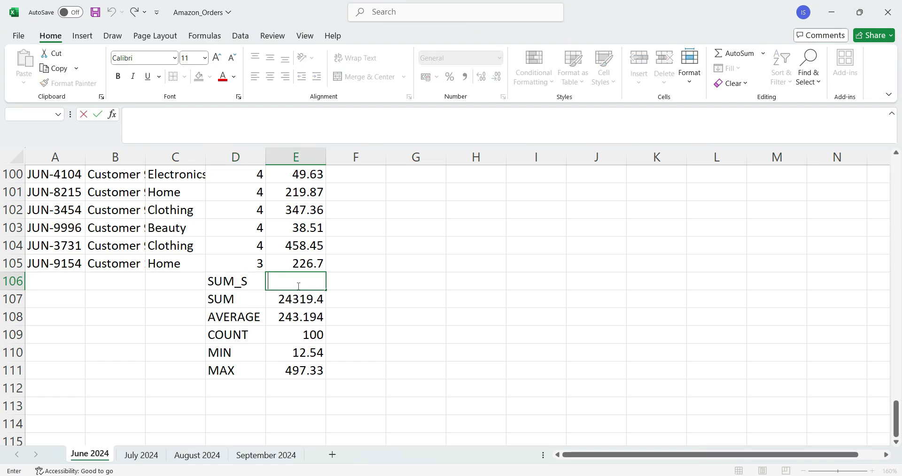
key(alt)
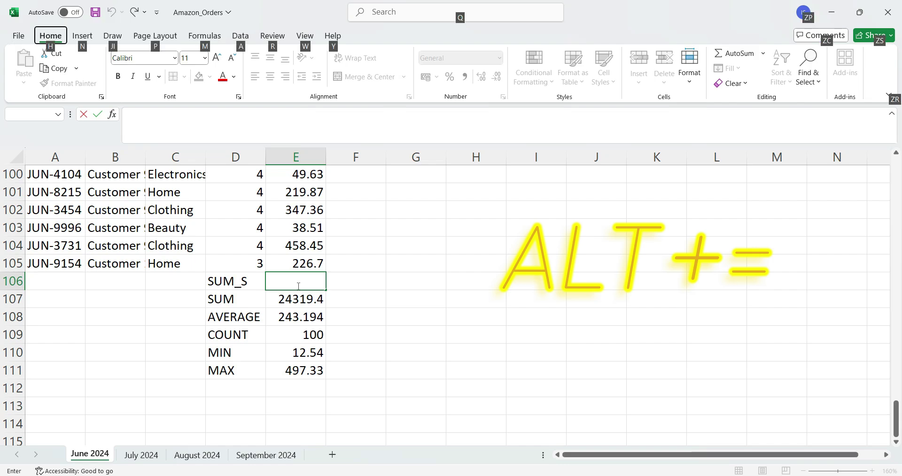
key(alt)
click(379, 300)
click(308, 290)
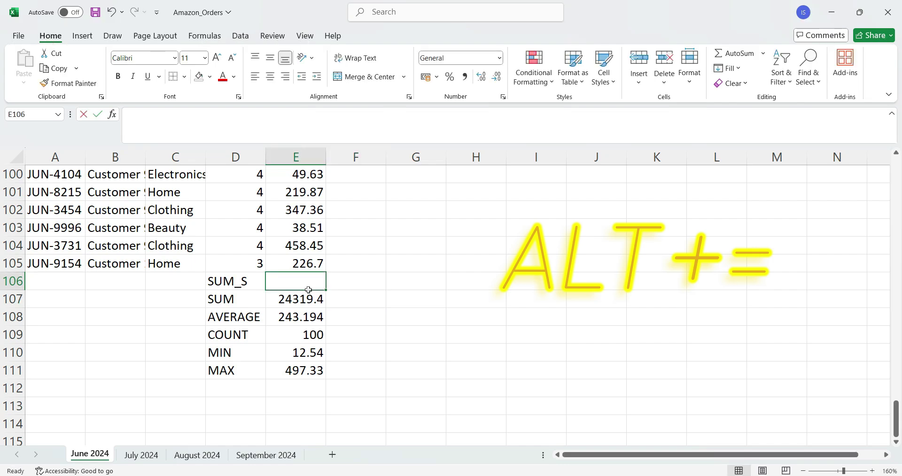
key(alt+equal)
key(Return)
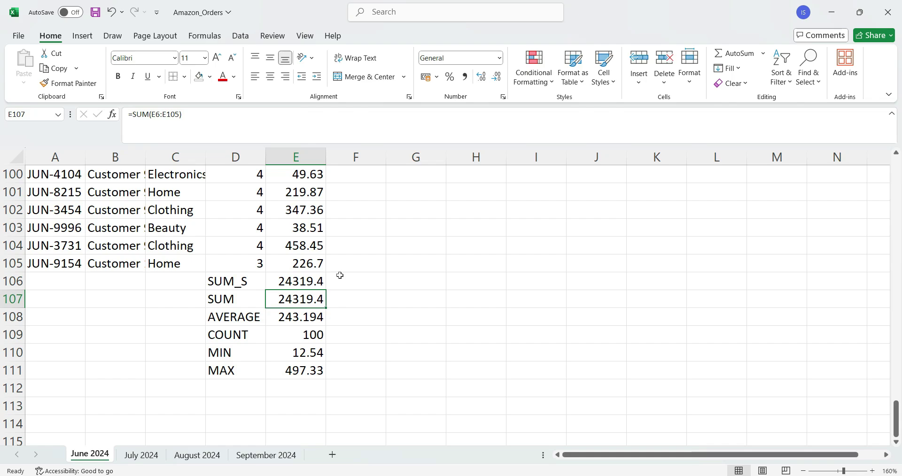
Step: Copy the SUM-to-MAX block D107:E111 and paste it at I106
drag(210, 299, 306, 371)
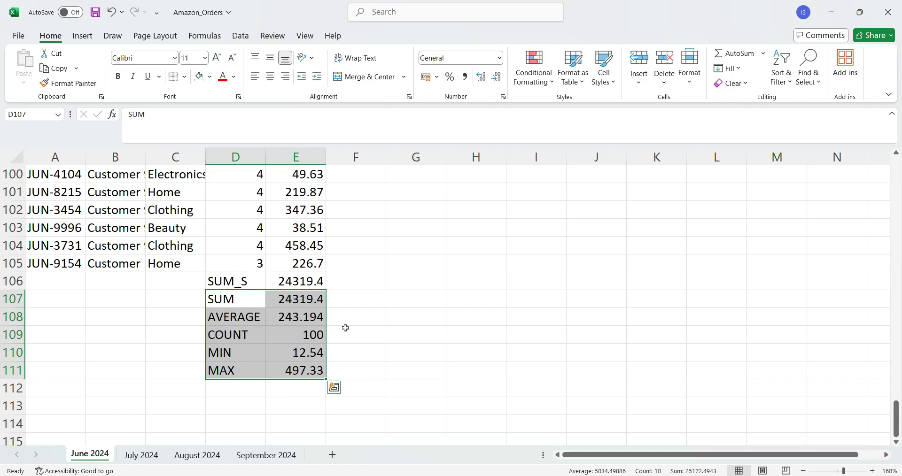
key(ctrl+c)
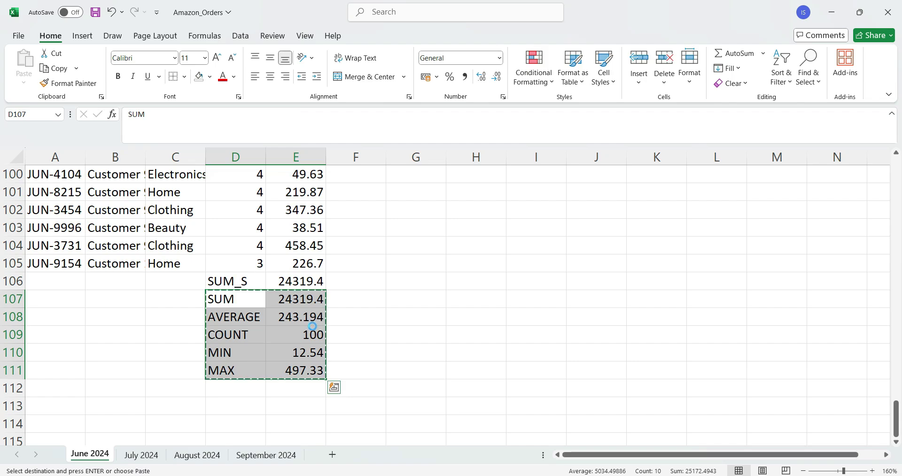
click(527, 287)
key(ctrl+v)
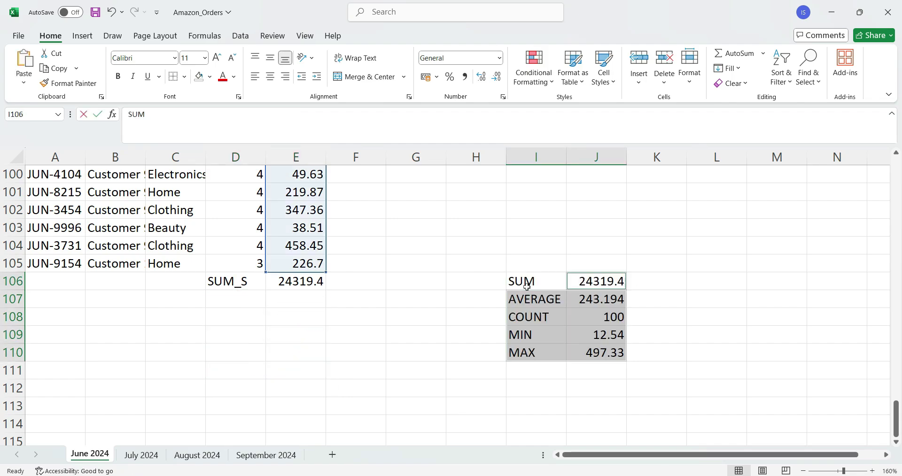
Step: Repair J106 so it reads =SUM(E6:E105) again, removing the stray L108 reference
double_click(571, 281)
text(=SUM(E6:E105)
click(700, 316)
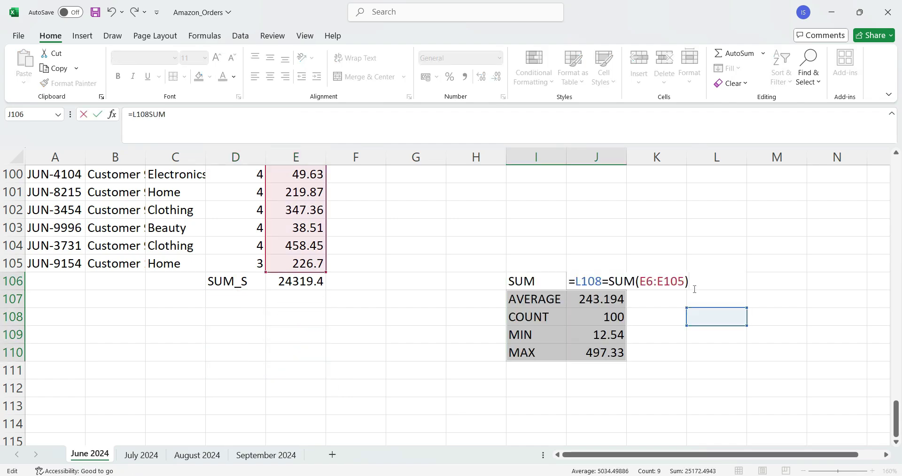
drag(689, 283, 572, 286)
key(BackSpace)
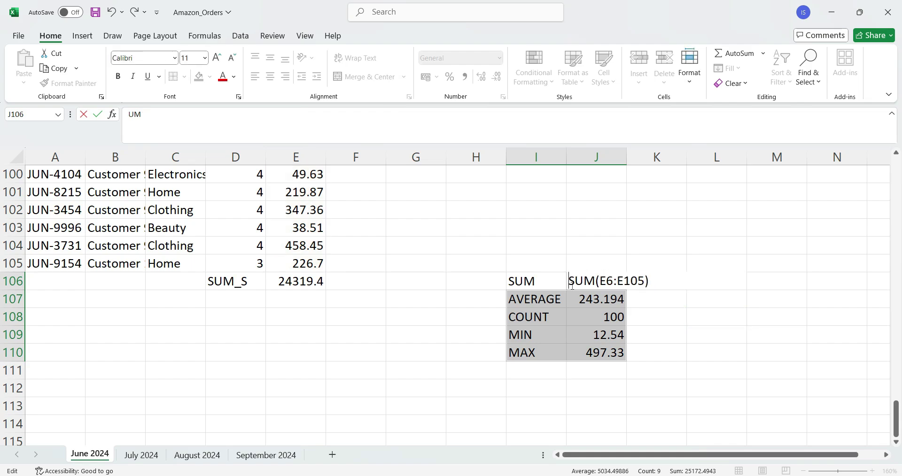
text(=)
key(Return)
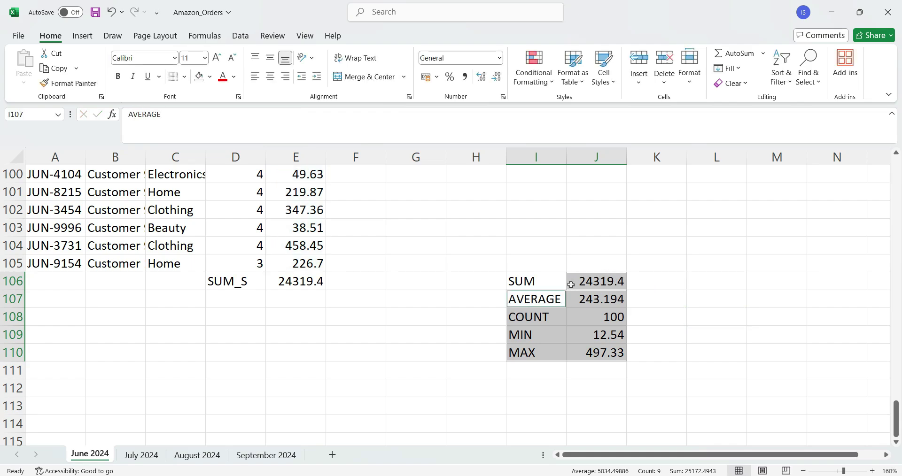
Step: Give I106:J110 a light rose fill and All Borders
click(695, 370)
drag(511, 281, 606, 352)
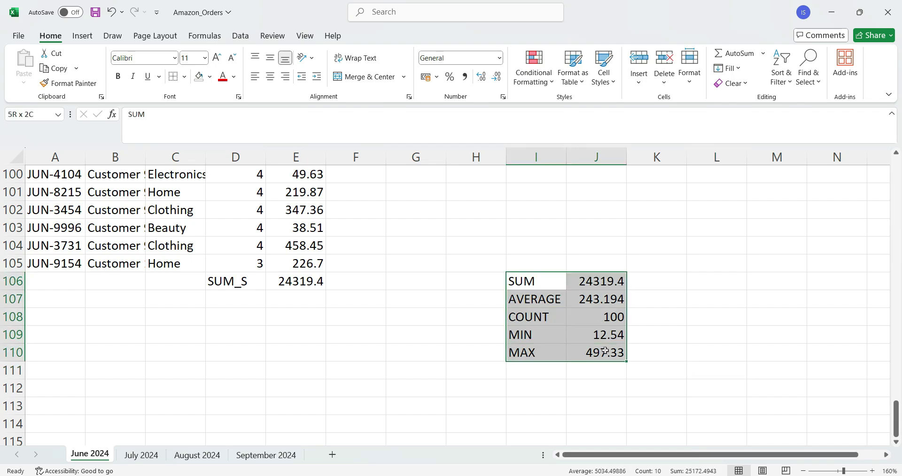
click(210, 76)
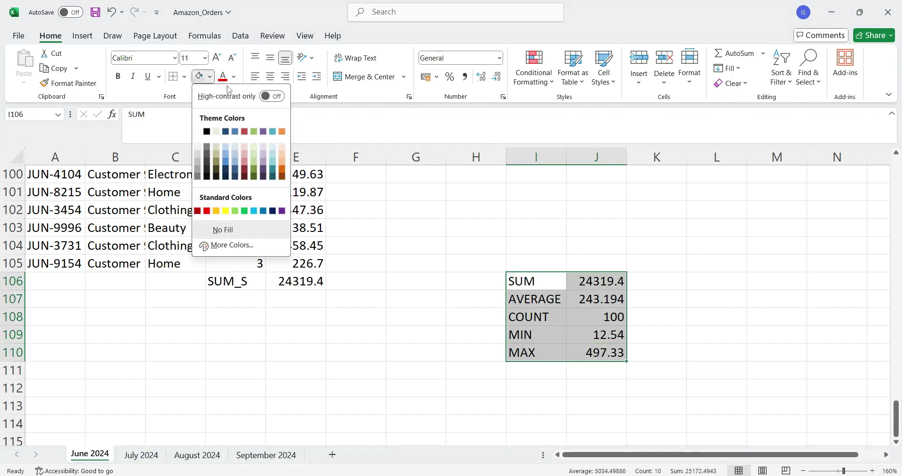
click(244, 154)
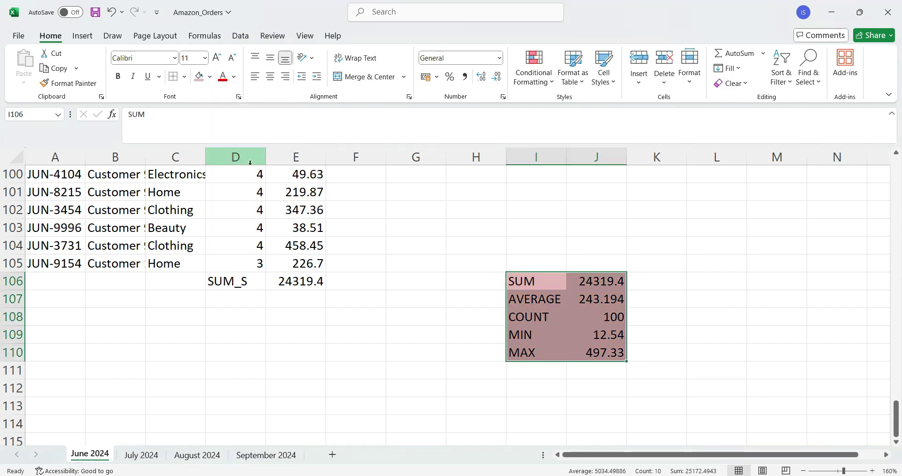
click(184, 77)
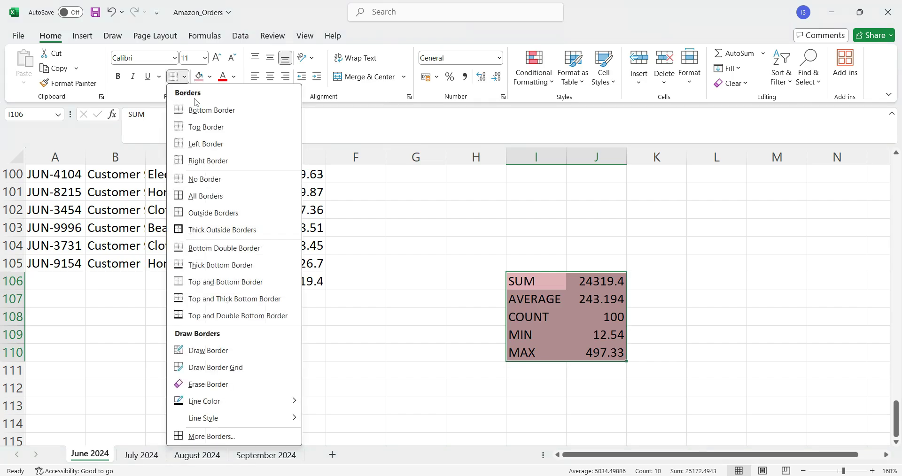
click(205, 196)
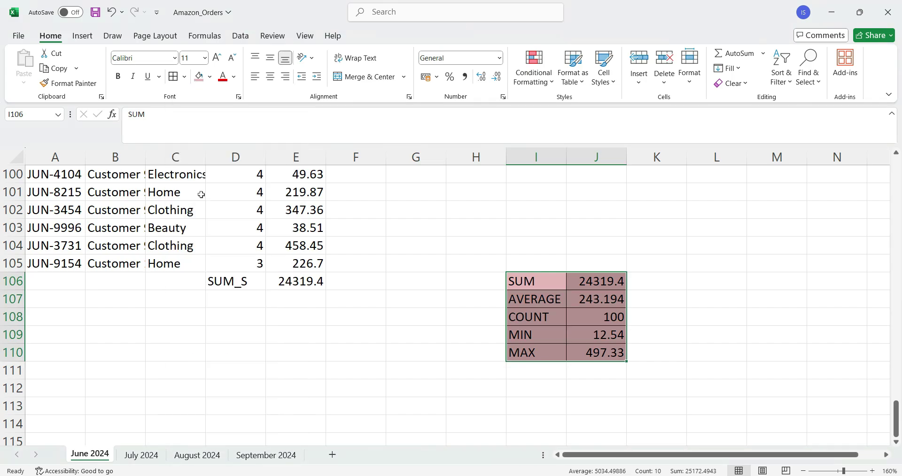
Step: Check the formatted block by inspecting its AVERAGE, COUNT and MAX label cells
click(562, 388)
right_click(562, 388)
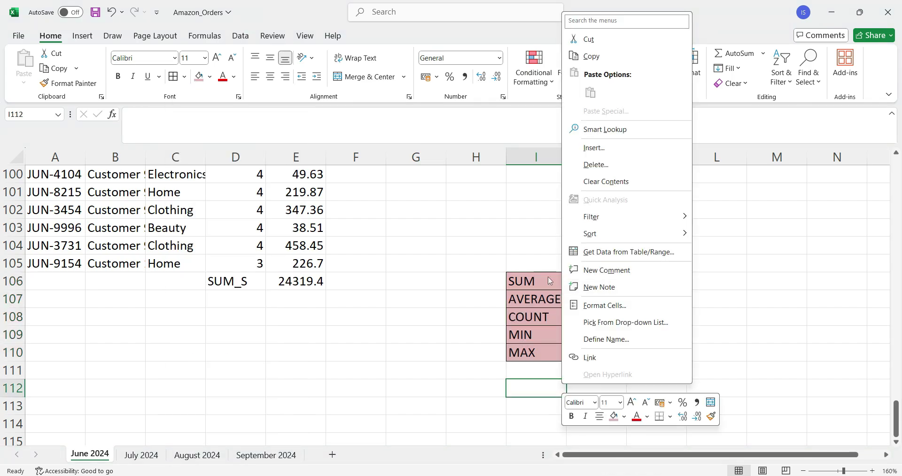
click(521, 282)
scroll(399, 262, up, 16)
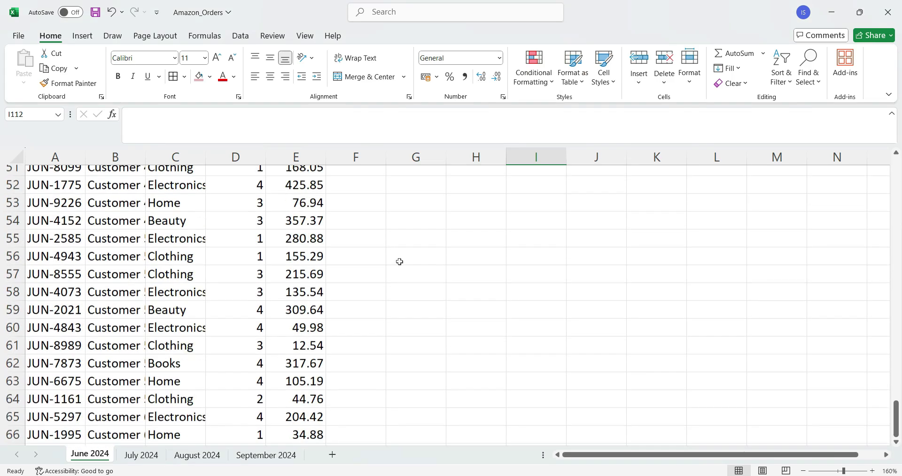
scroll(399, 262, down, 10)
scroll(399, 261, down, 7)
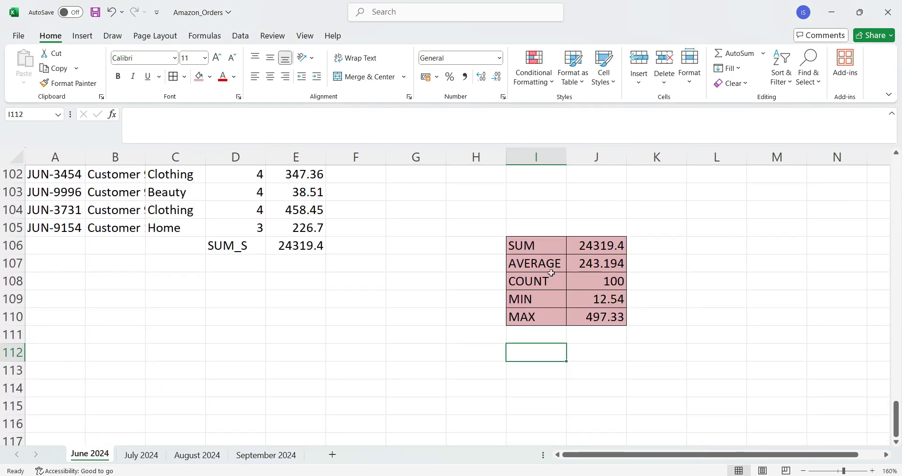
click(550, 270)
click(541, 290)
click(561, 313)
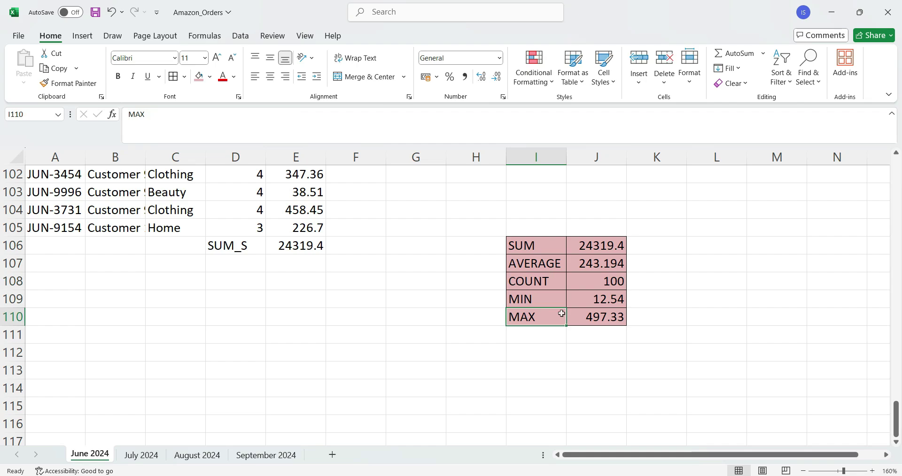
scroll(561, 314, up, 2)
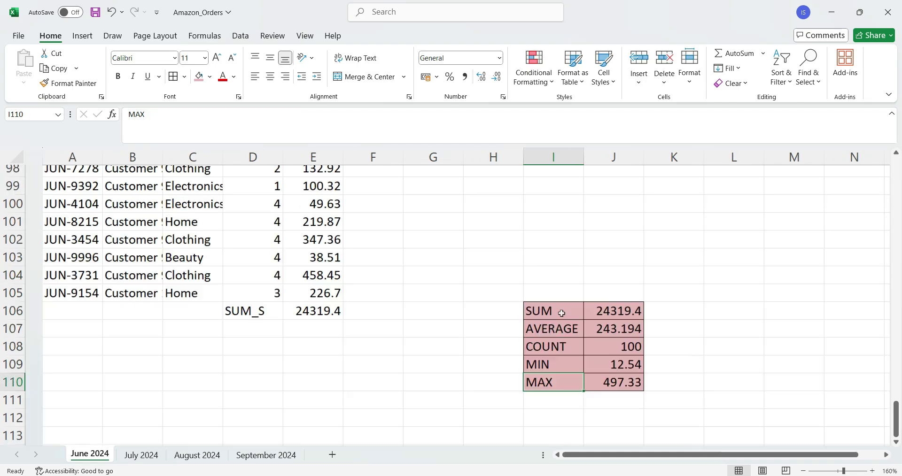
scroll(561, 314, down, 2)
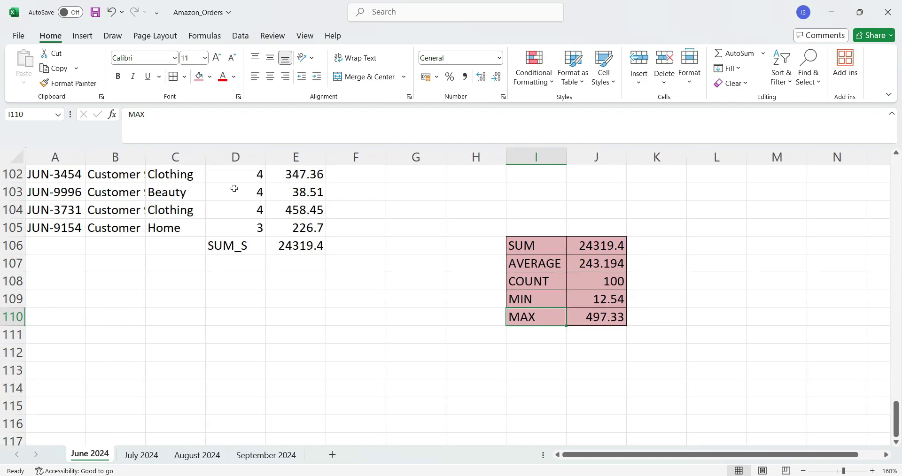
scroll(453, 267, up, 19)
scroll(453, 267, up, 12)
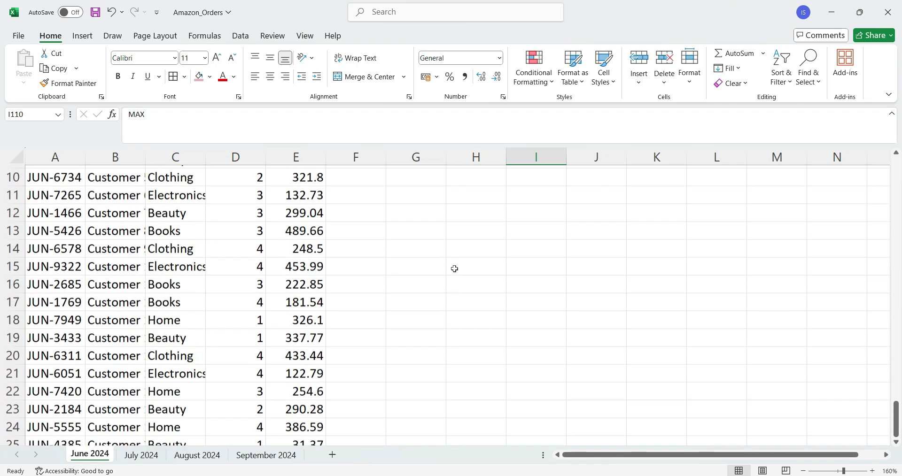
scroll(454, 269, up, 3)
Step: Enter 1 to 5 in J6:J10, then clear them
click(592, 259)
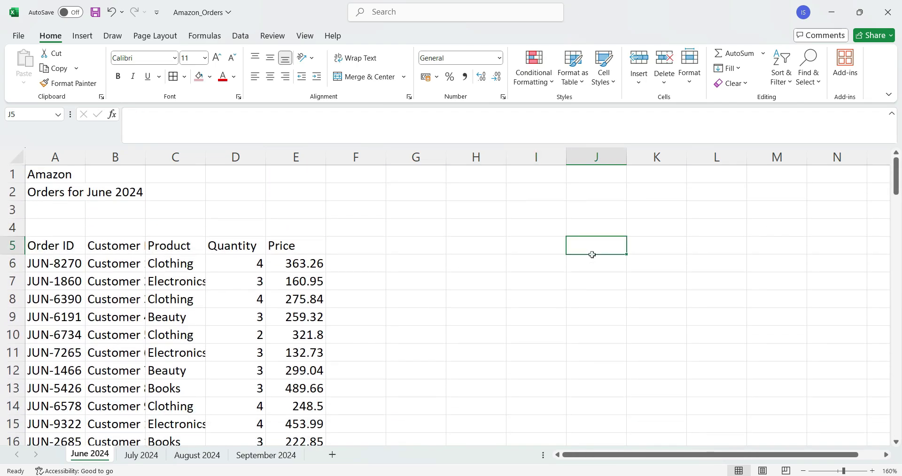
text(1 )
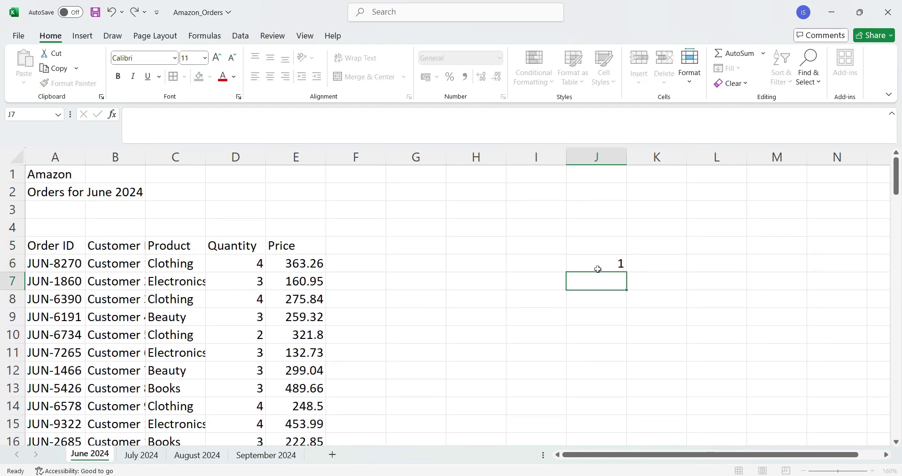
text(2 3 4 5)
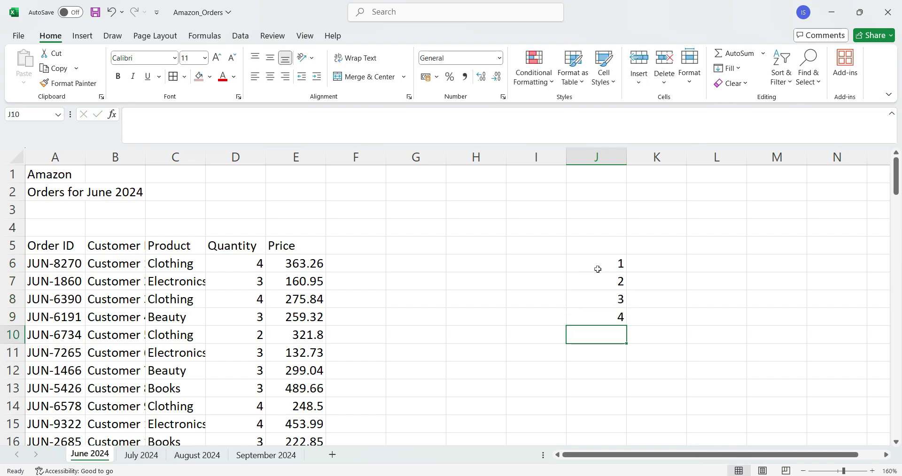
key(Return)
drag(621, 262, 618, 340)
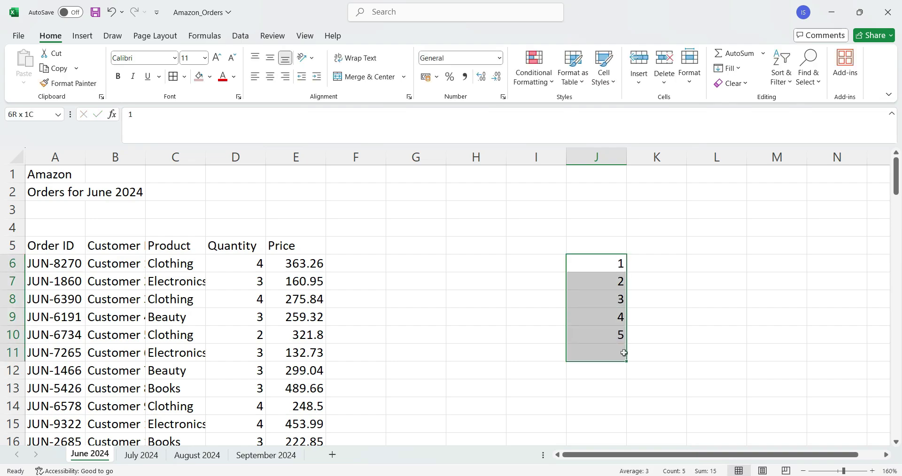
key(Delete)
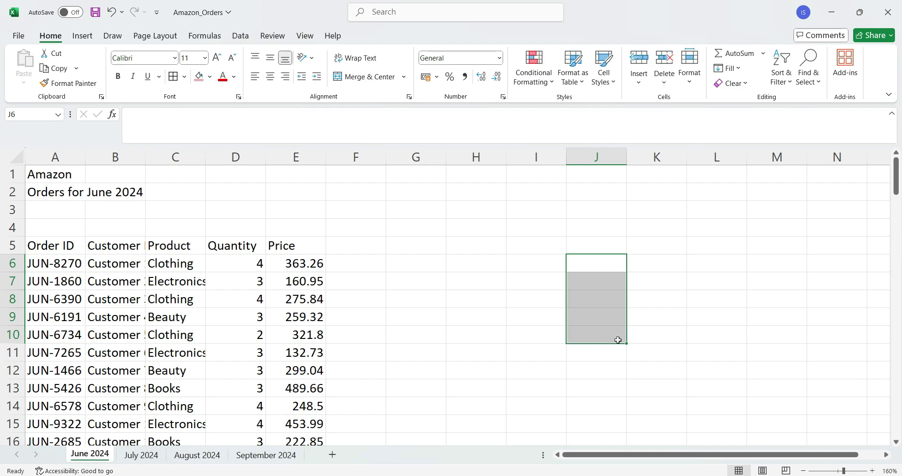
click(606, 307)
Step: Enter 1 in J6 and 2 in J7, try an autofill, then undo it
click(608, 269)
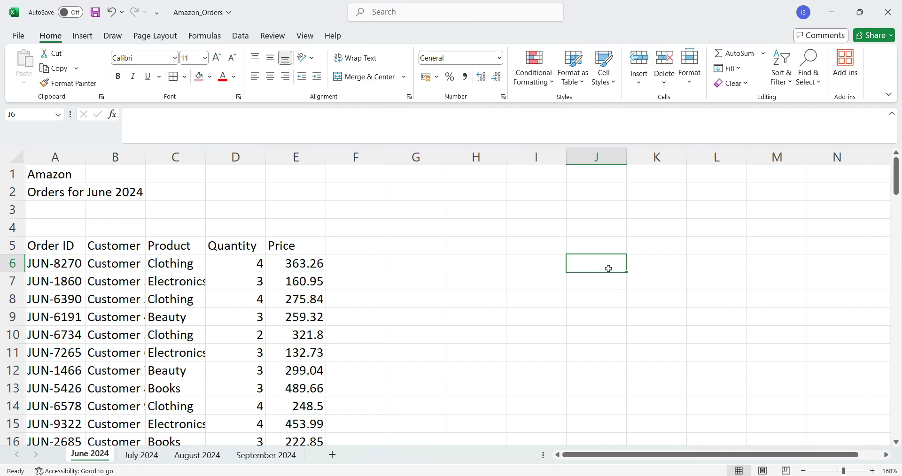
text(1)
key(Return)
text(2)
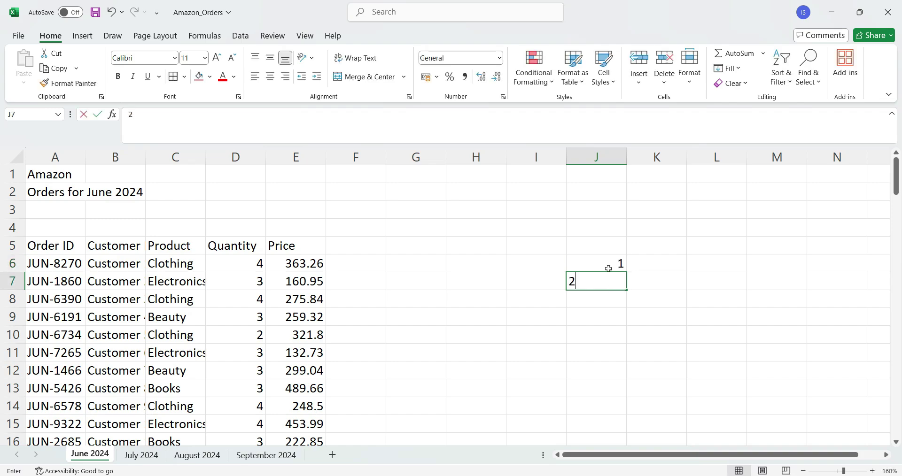
click(636, 282)
drag(616, 266, 616, 397)
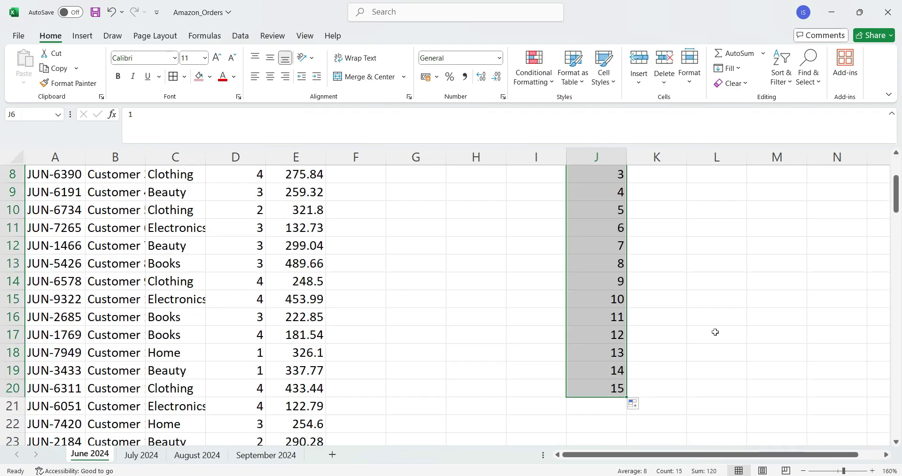
scroll(728, 321, up, 3)
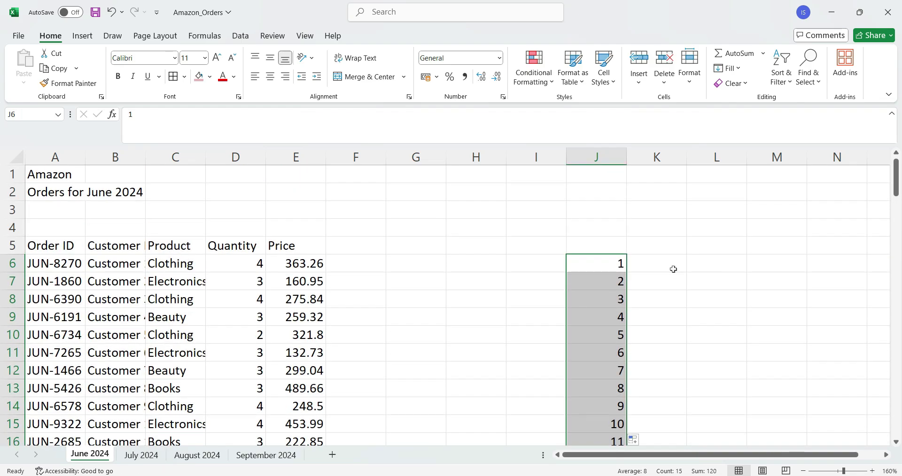
key(ctrl+z)
Step: Add 3, 4 and 5 in J8:J10, then clear J6:J10 again
click(611, 304)
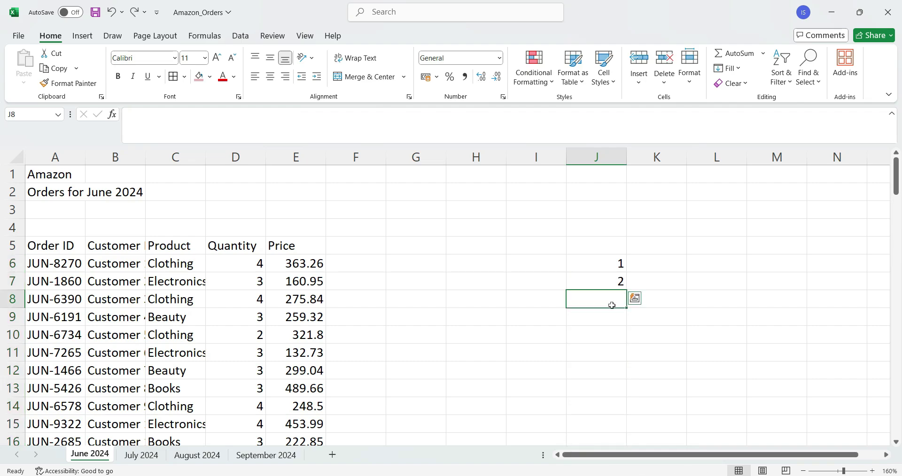
text(3)
key(Return)
text(4)
key(Return)
text(5)
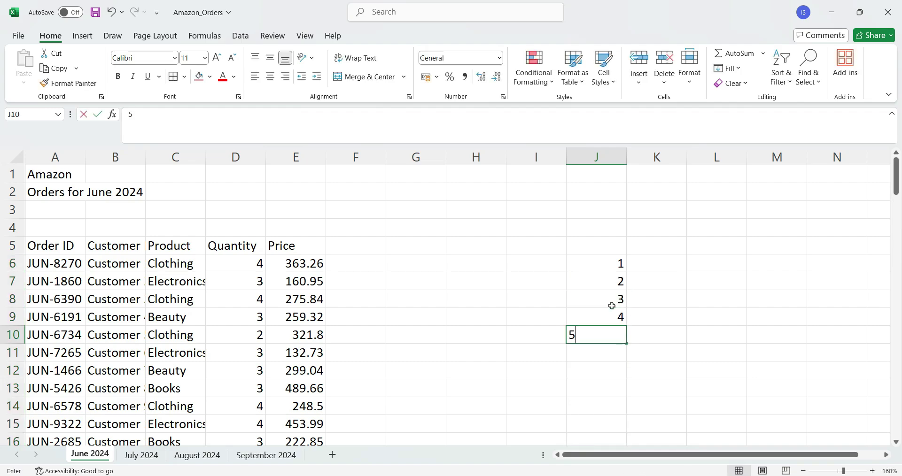
click(702, 311)
mouse_move(606, 263)
mouse_down()
mouse_move(611, 356)
mouse_move(609, 337)
mouse_up()
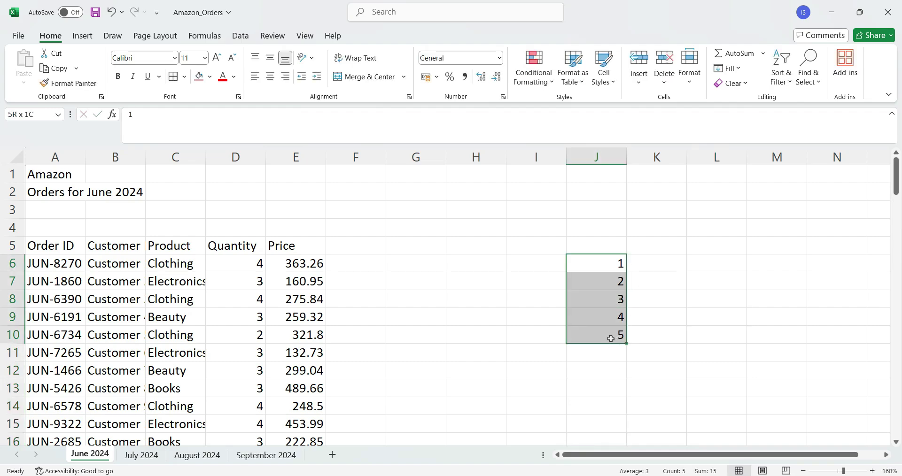
key(Delete)
Step: Re-enter 1 in J6 and 2 in J7 and select both to extend the series
click(620, 265)
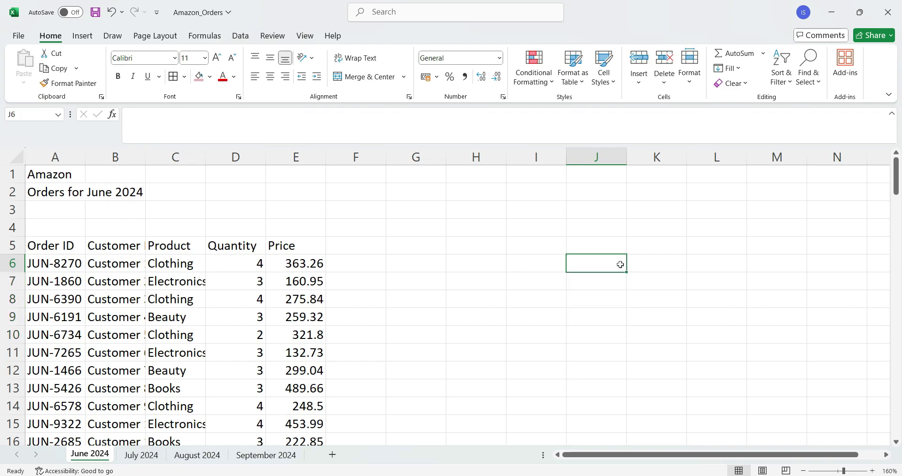
text(1)
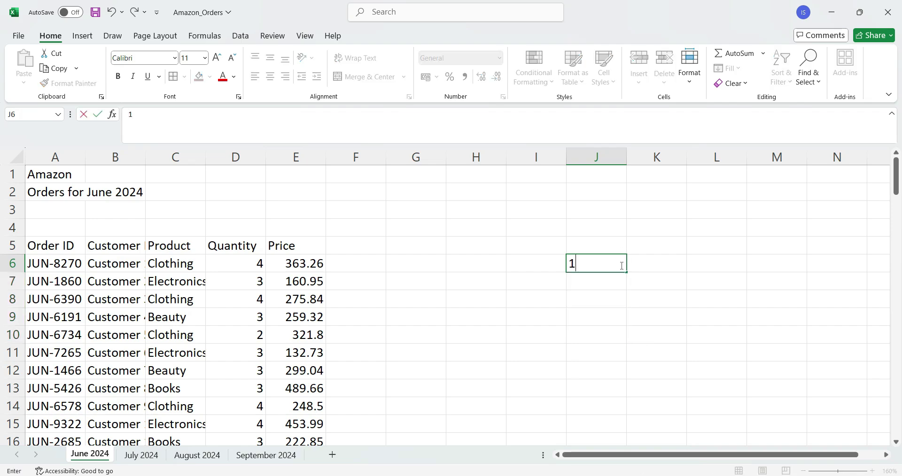
key(Return)
text(2)
click(658, 378)
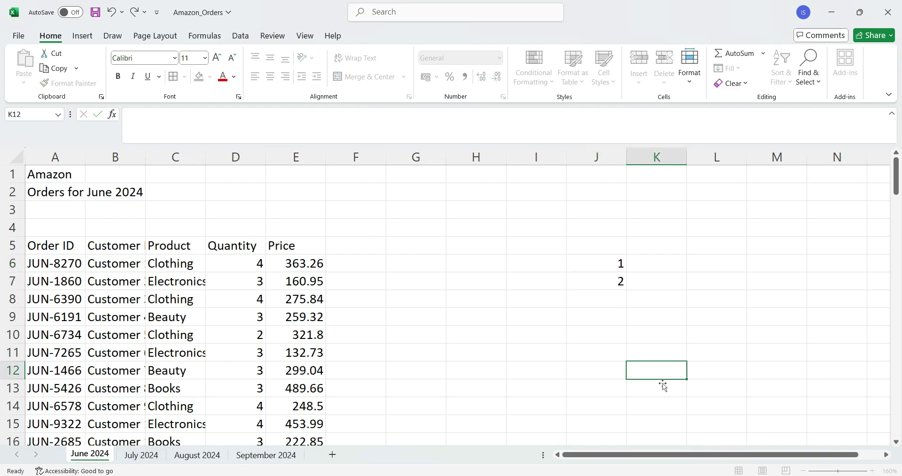
drag(614, 265, 630, 417)
Step: AutoSum the 1–96 series into J102, then clear that cell
click(714, 368)
scroll(653, 422, down, 2)
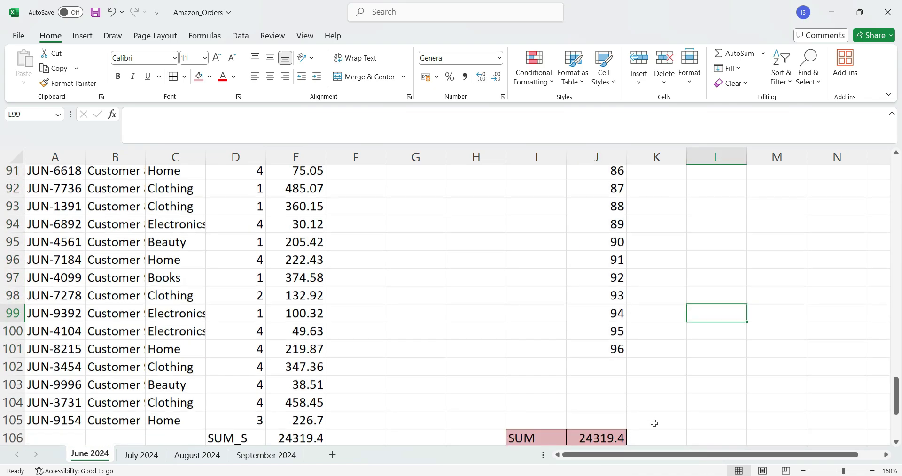
click(602, 316)
click(600, 306)
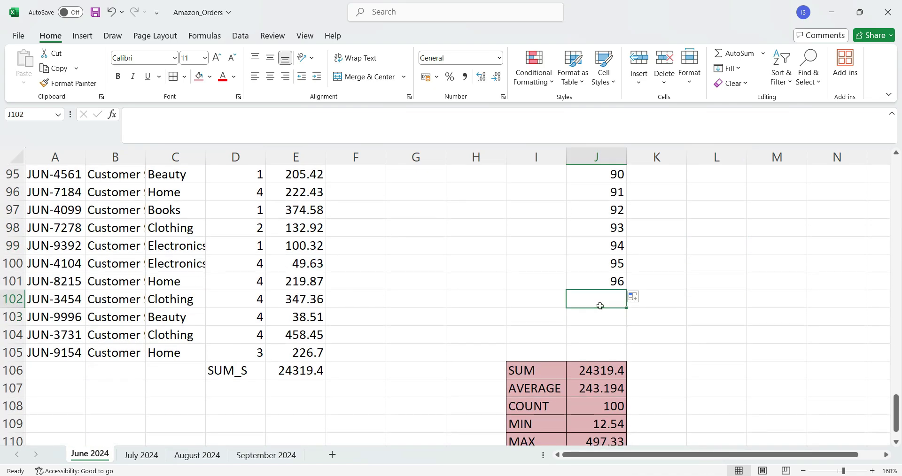
key(alt+equal)
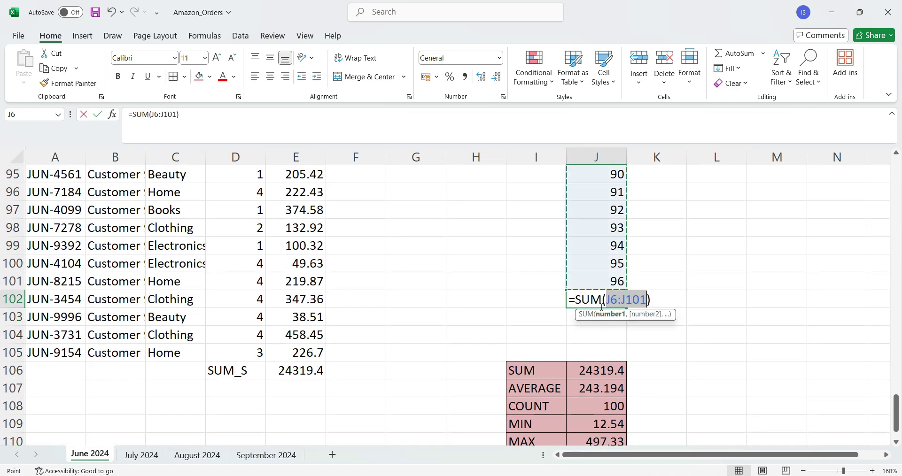
key(Return)
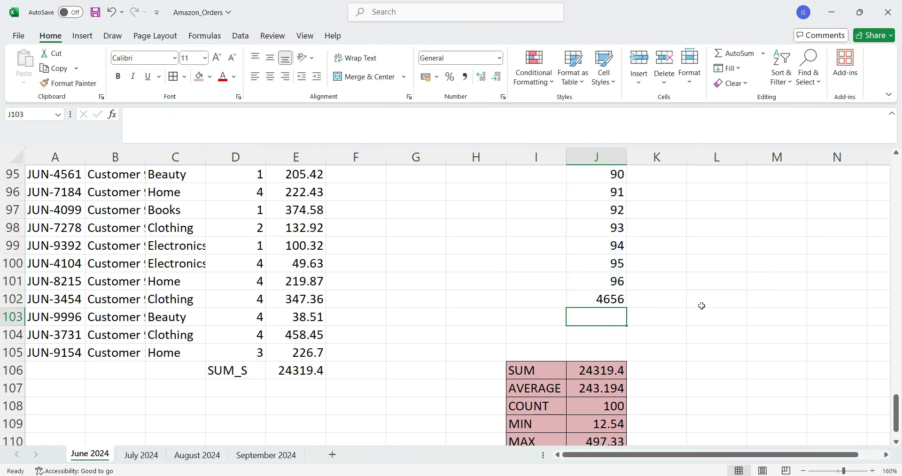
click(613, 304)
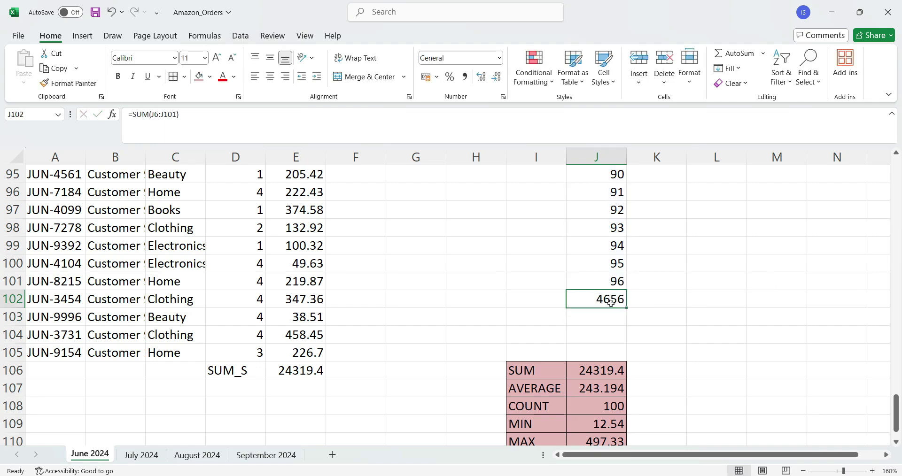
key(Delete)
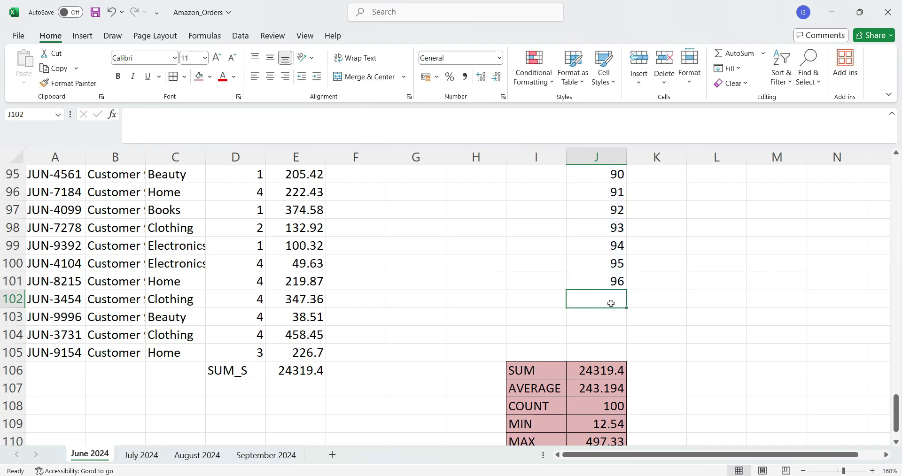
Step: Re-insert the AutoSum in J102 to confirm 4656, then delete it
key(alt+equal)
key(Return)
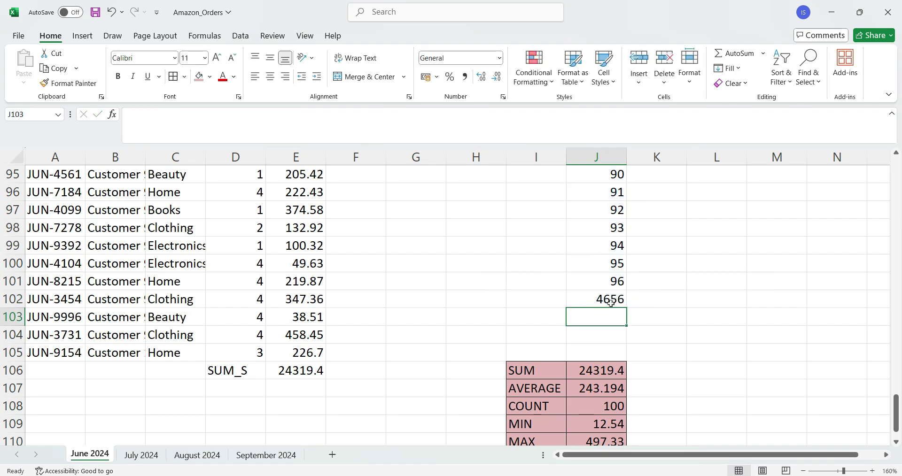
drag(610, 300, 647, 310)
click(585, 306)
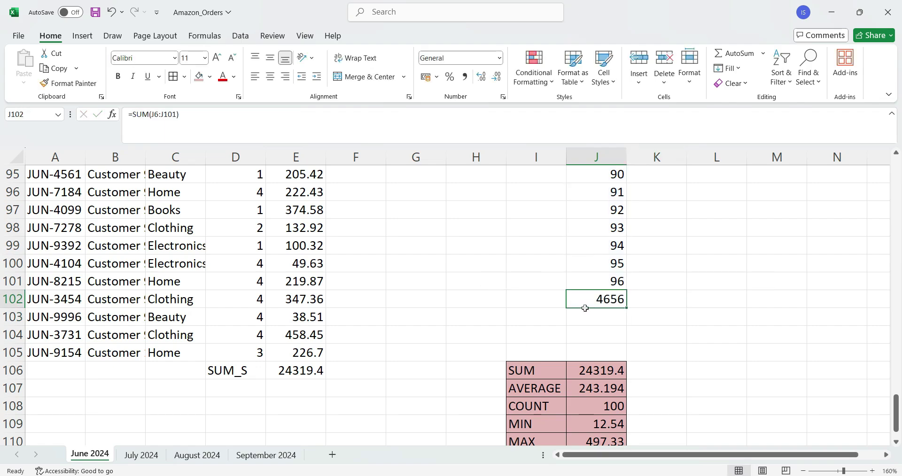
key(Delete)
Step: Enter =AVERAGE(J6:J101) in J102, returning 48.5
double_click(585, 308)
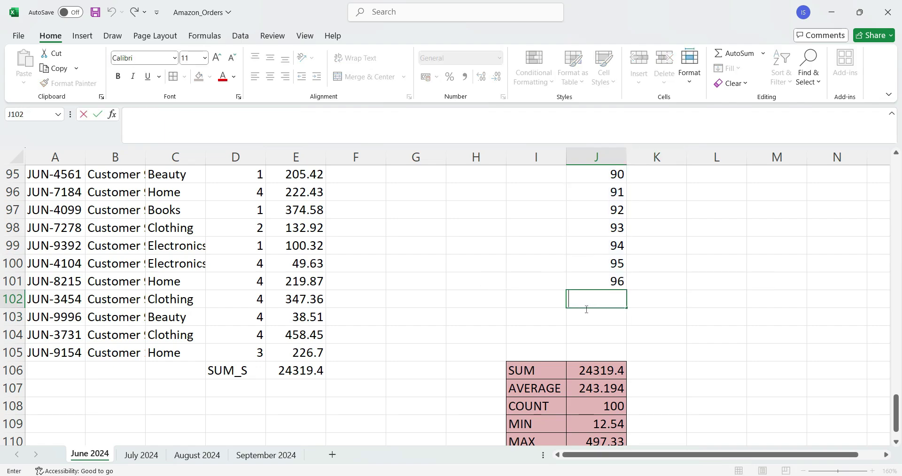
text(=AVER)
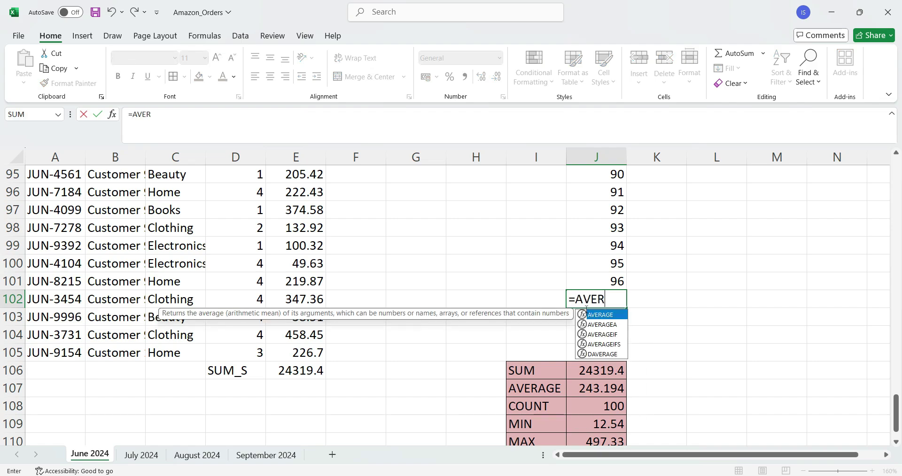
text(AGE()
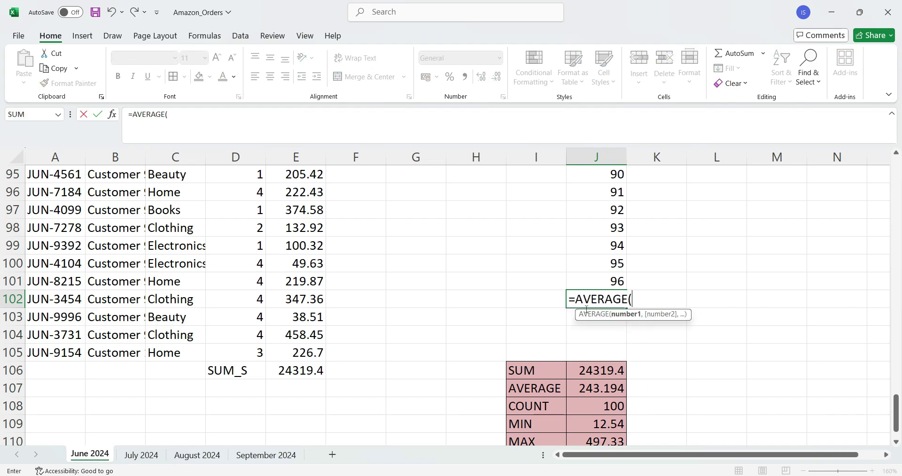
click(610, 286)
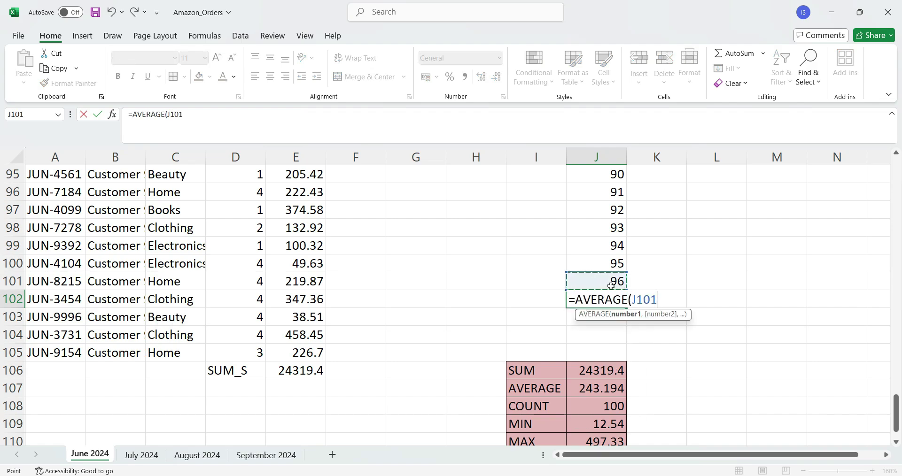
key(ctrl+shift+Up)
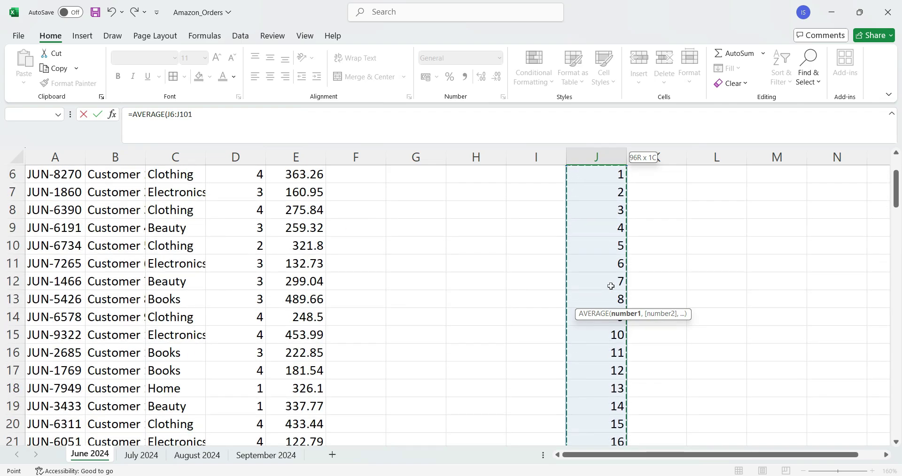
key(Return)
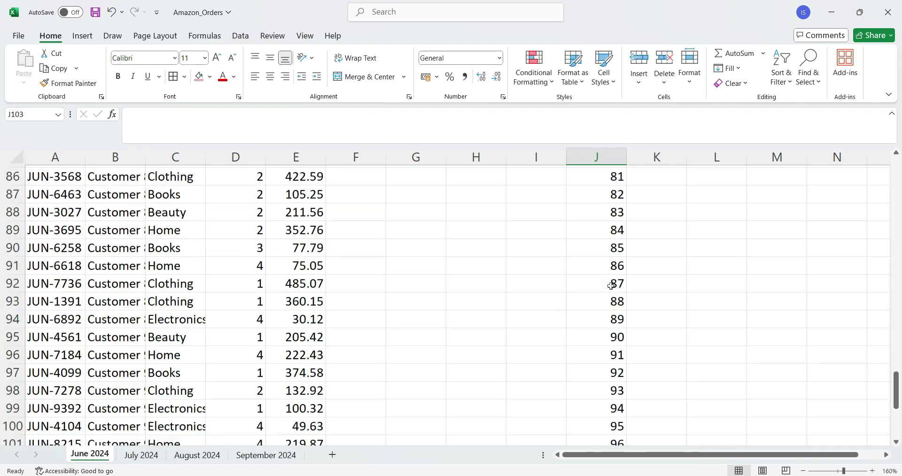
scroll(660, 401, down, 2)
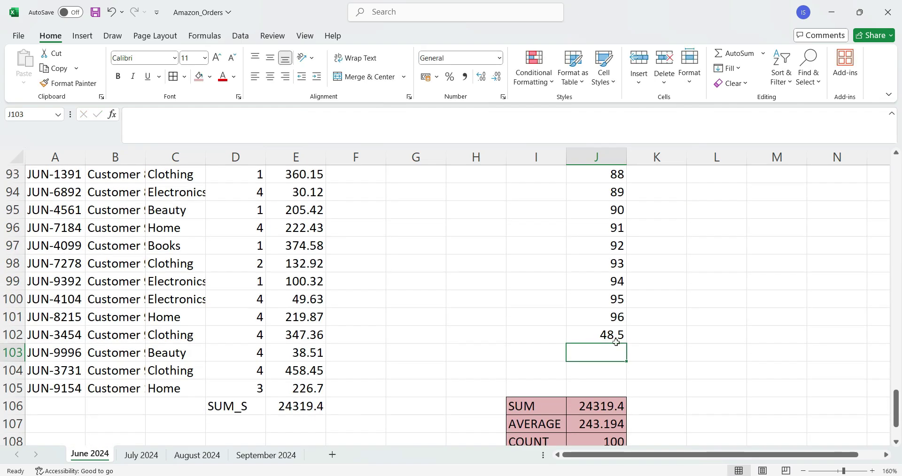
click(616, 338)
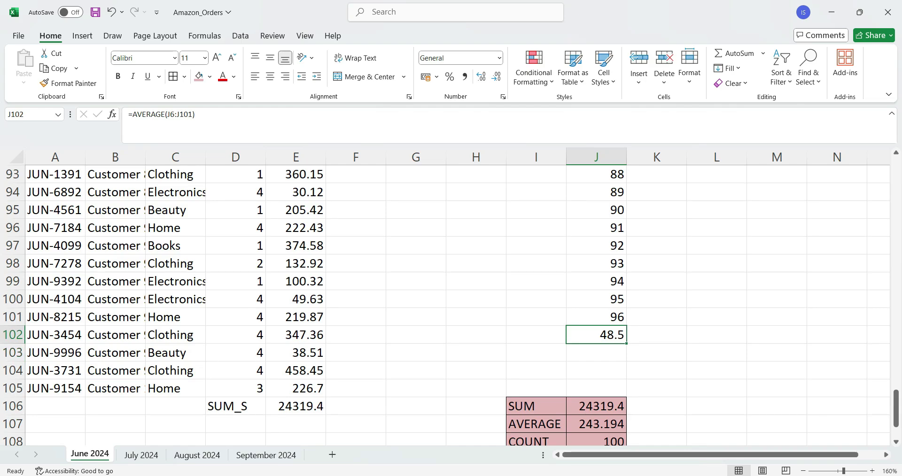
Step: Switch to PowerPoint to show slide 2, BASIC ARITHMETIC EXCEL FUNCTIONS
key(alt+Tab)
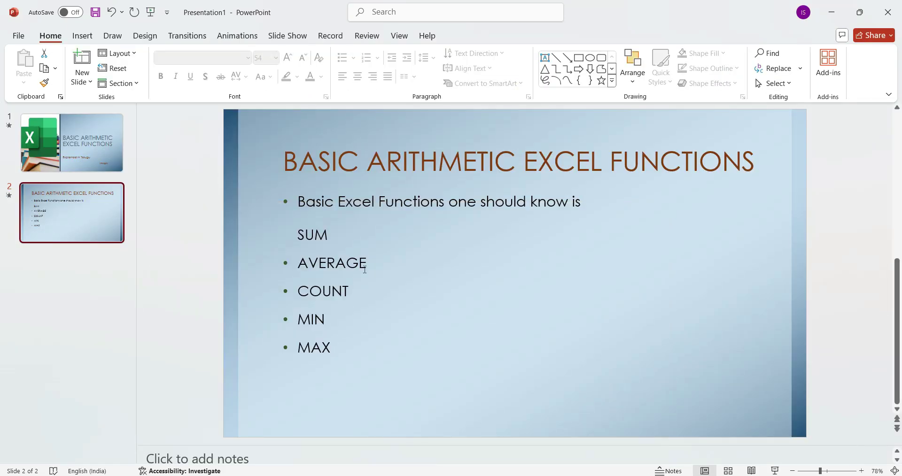